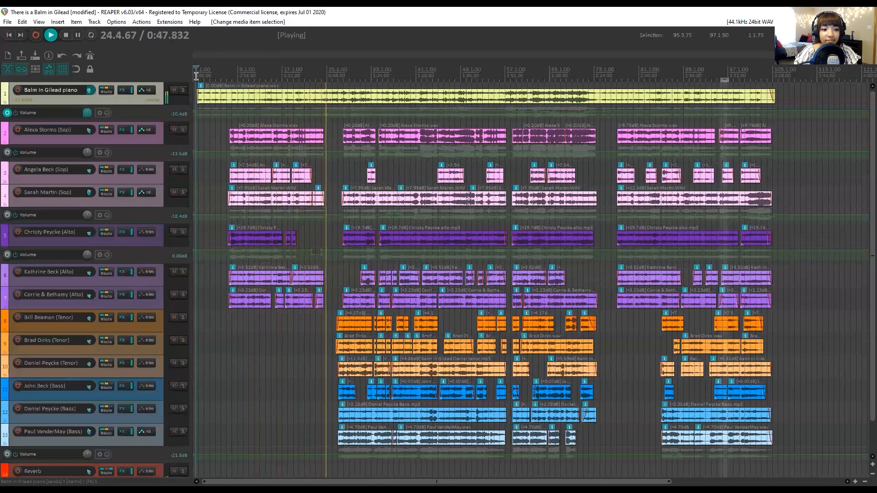
Stop playback and look over the whole track list, from the piano down to the Reverb track.
key(space)
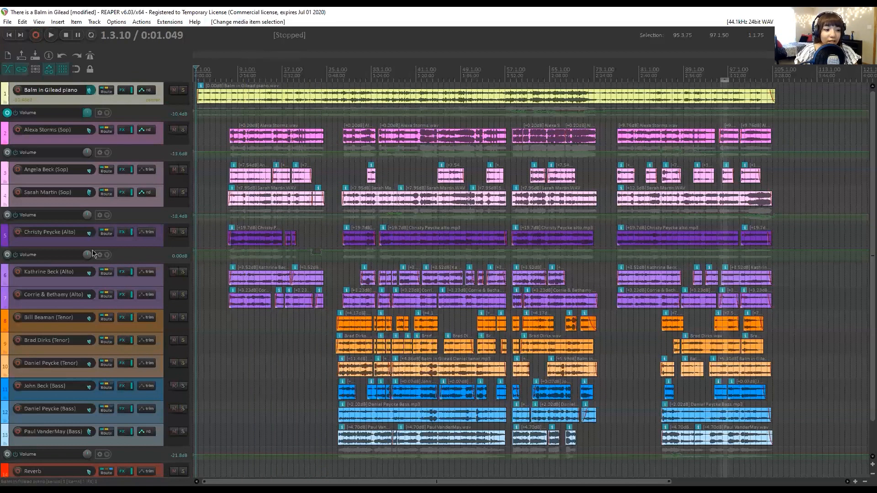
scroll(126, 171, down, 1)
scroll(130, 170, up, 1)
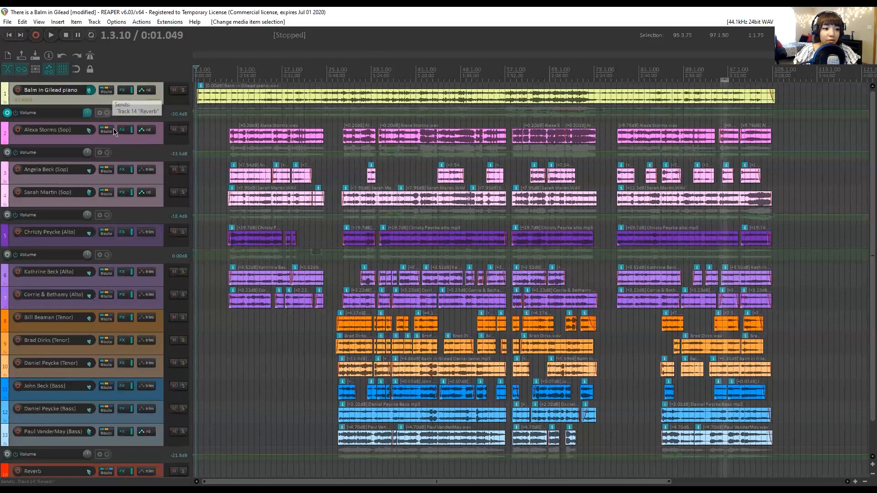
scroll(101, 147, down, 1)
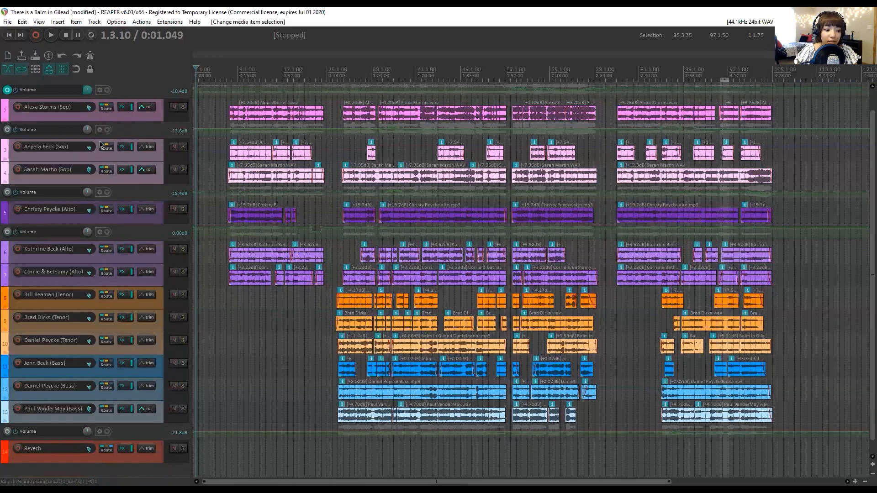
scroll(112, 177, up, 1)
scroll(118, 175, down, 1)
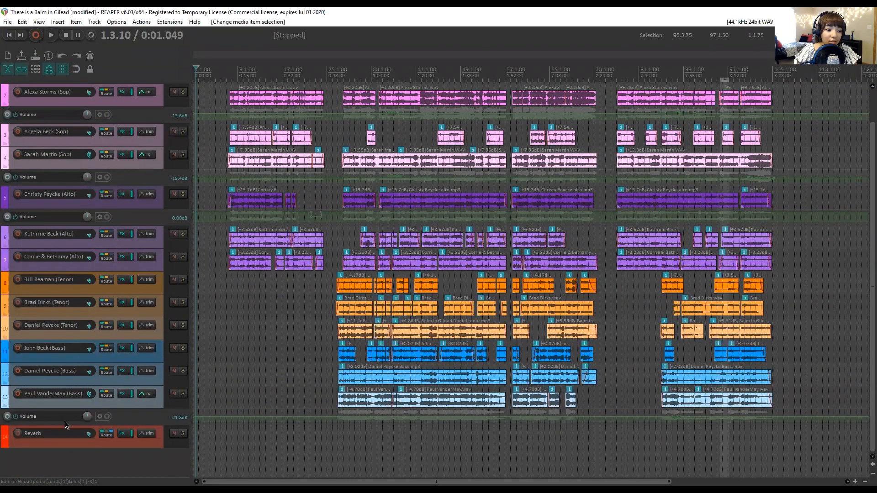
scroll(103, 296, up, 1)
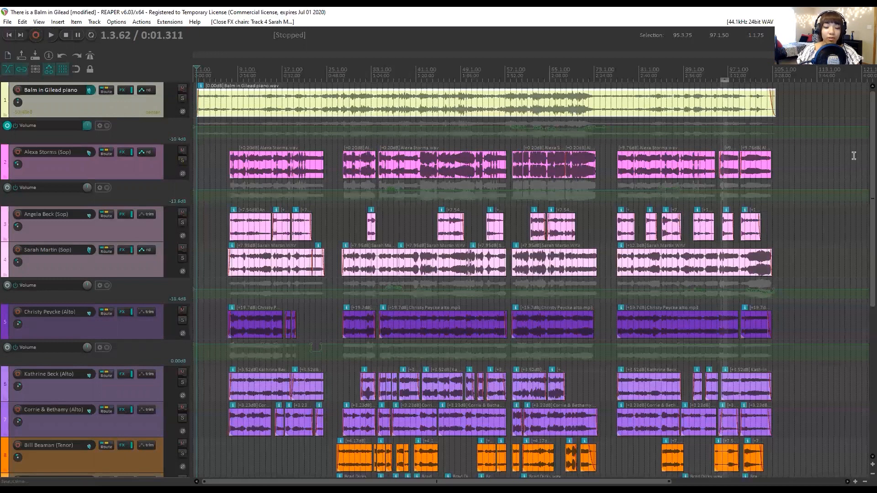
Review the ReaEQ settings in the effects chain of soprano track 2 and close the chain.
click(161, 175)
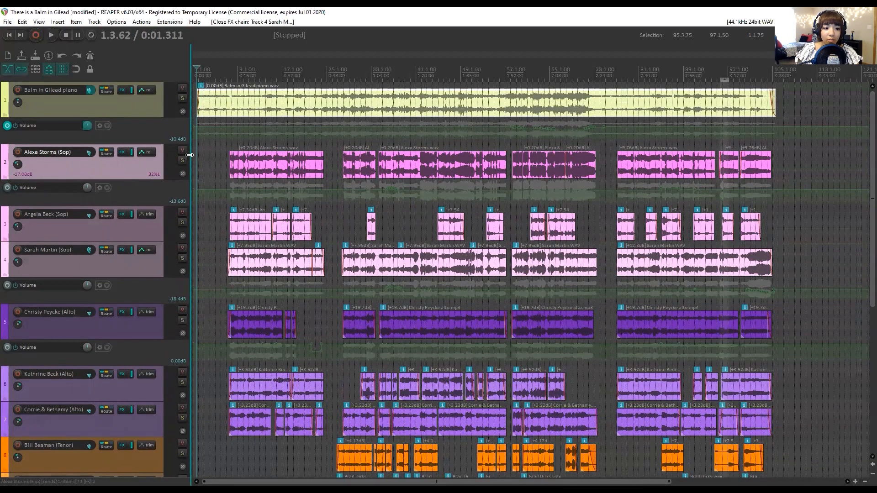
click(120, 153)
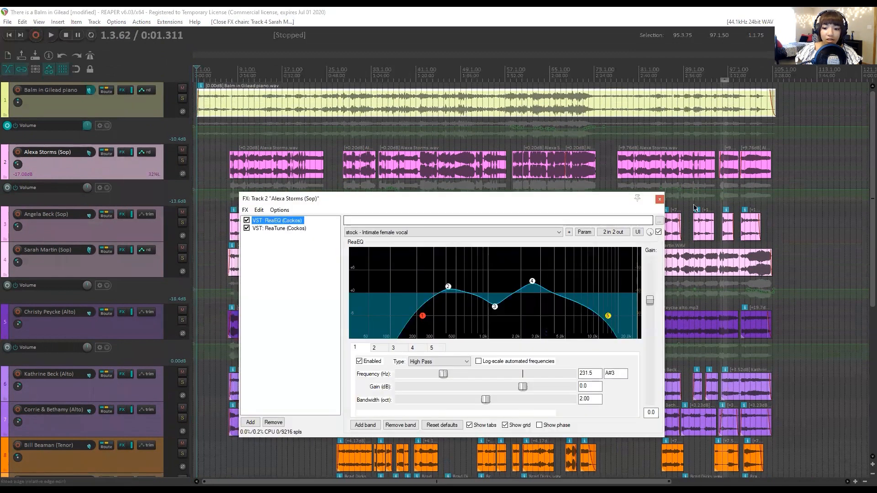
click(659, 200)
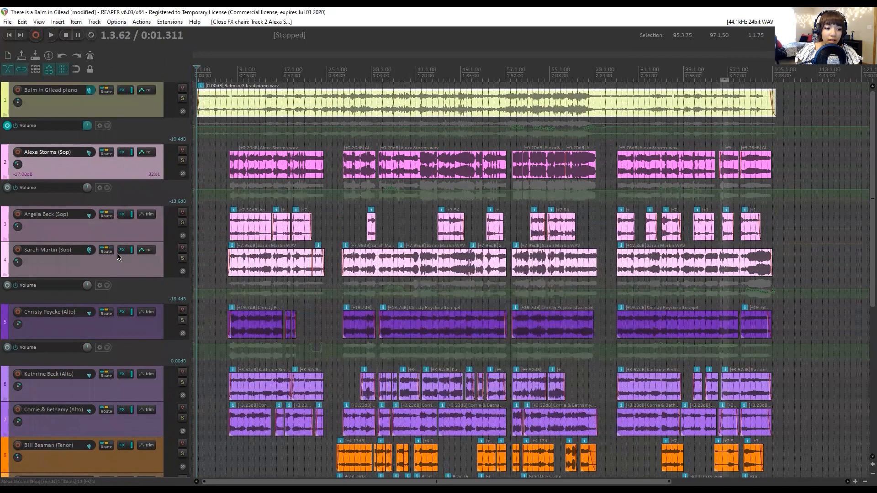
Review the bx_cleansweep V2 settings in the effects chain of soprano track 4 and close the chain.
click(120, 251)
click(198, 178)
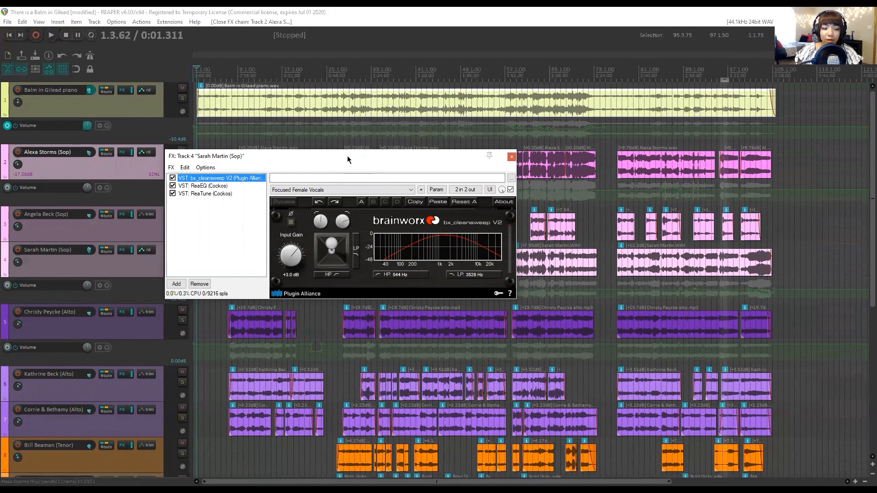
drag(348, 155, 392, 119)
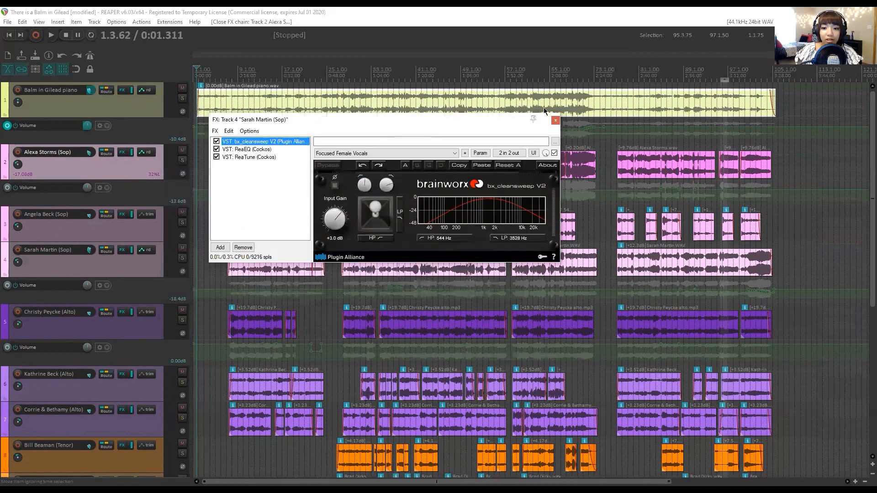
click(556, 121)
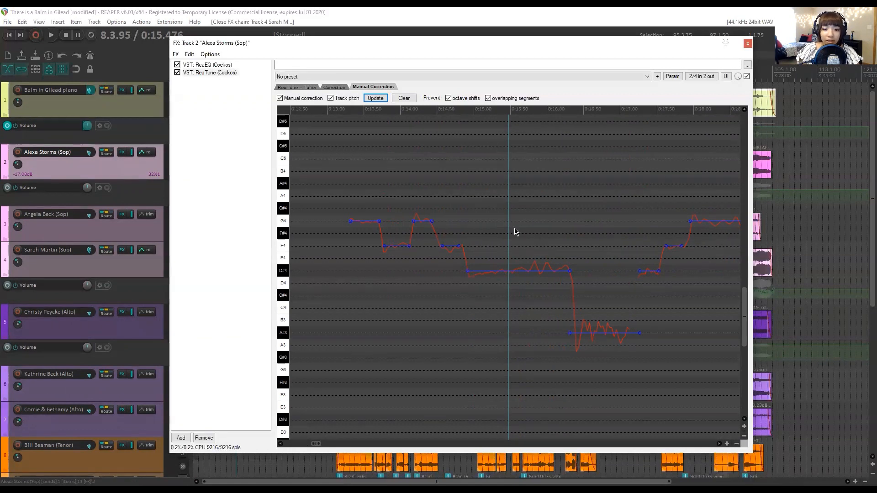
Examine the manual pitch correction segments along the song in ReaTune on soprano track 2.
drag(315, 444, 360, 441)
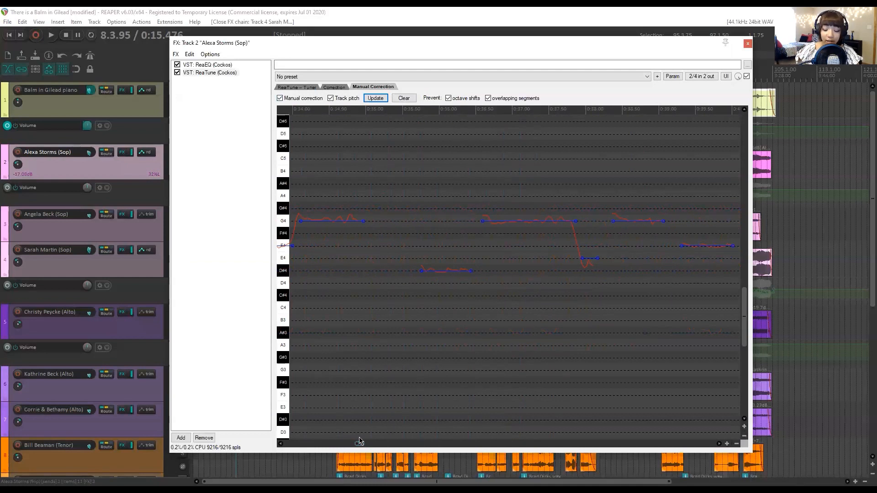
drag(360, 441, 520, 453)
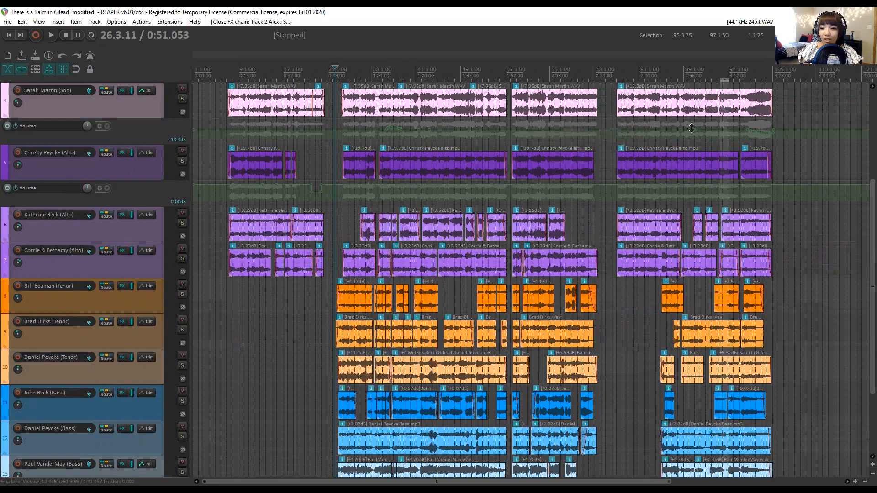
Play a few seconds of the full mix from the short gap between the tenor clips, at 33.2.65.
scroll(865, 251, down, 2)
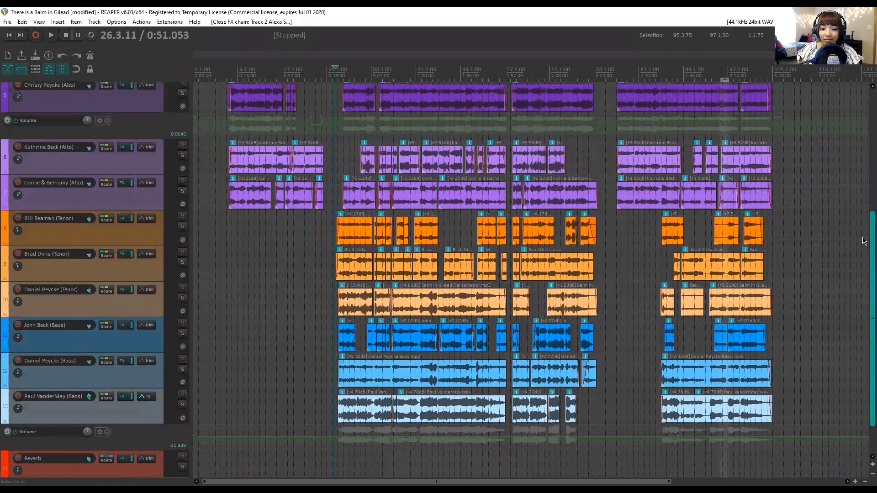
scroll(865, 219, up, 3)
scroll(865, 219, down, 3)
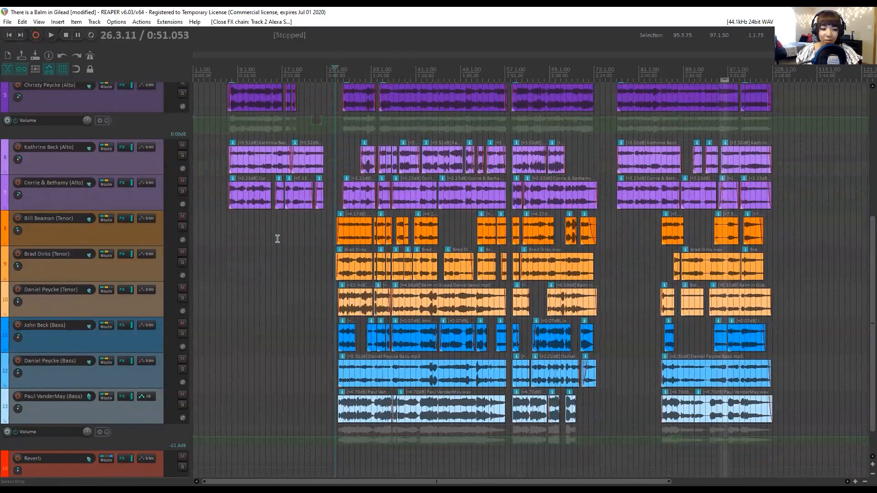
scroll(318, 269, up, 2)
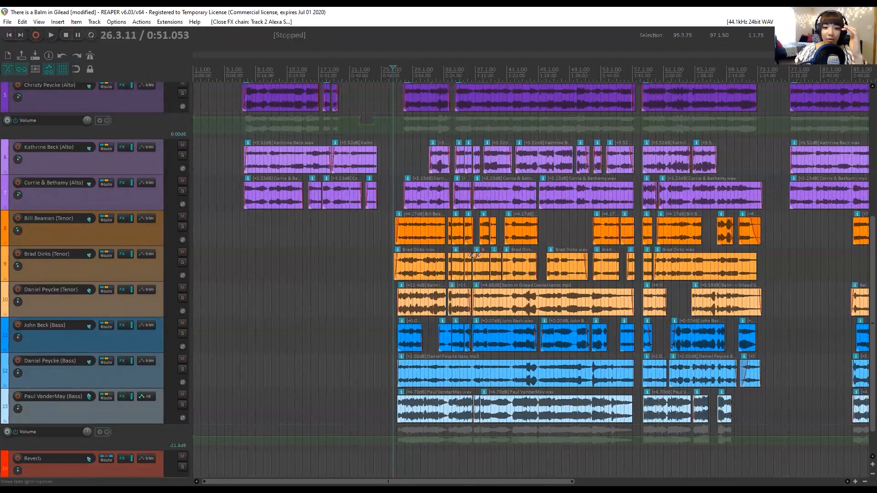
scroll(548, 250, up, 3)
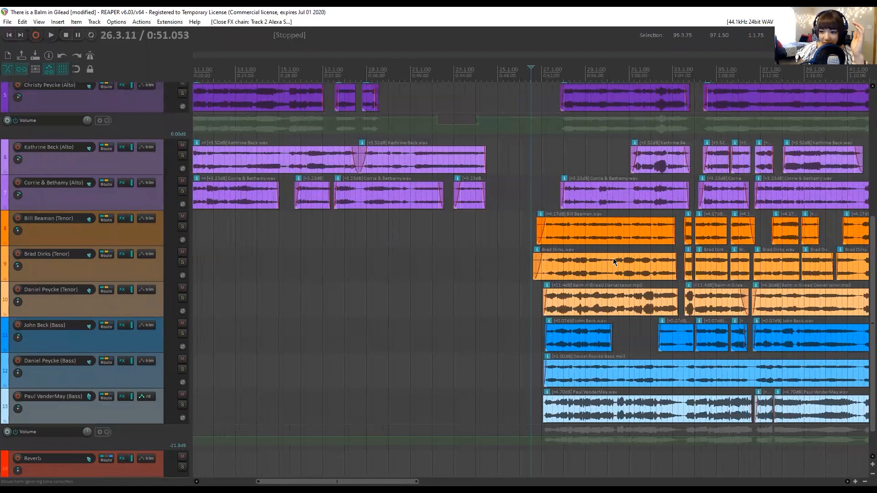
click(681, 228)
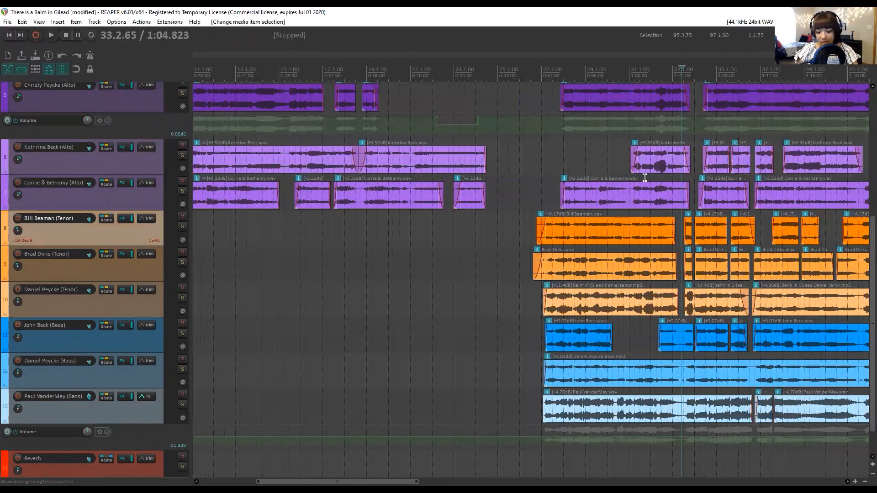
key(space)
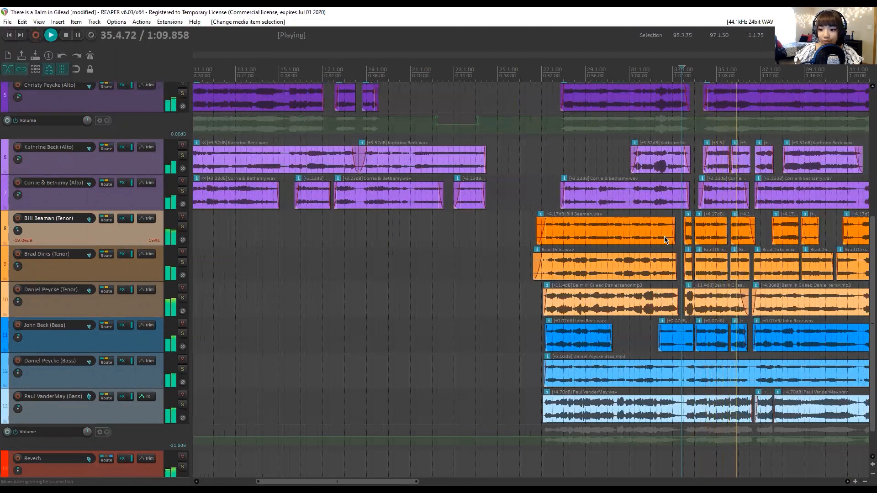
key(space)
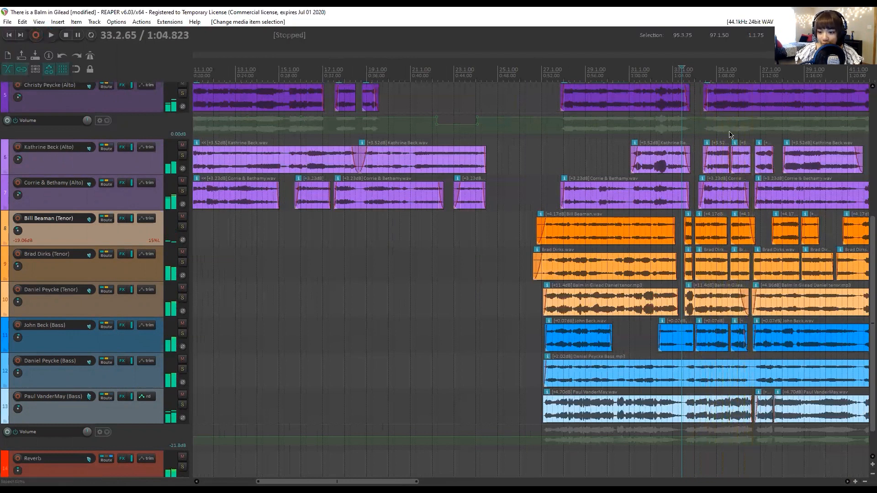
Place the edit cursor in the gap before the alto phrase at 34.2.41 and examine the clip cuts and fades across the voices.
click(702, 144)
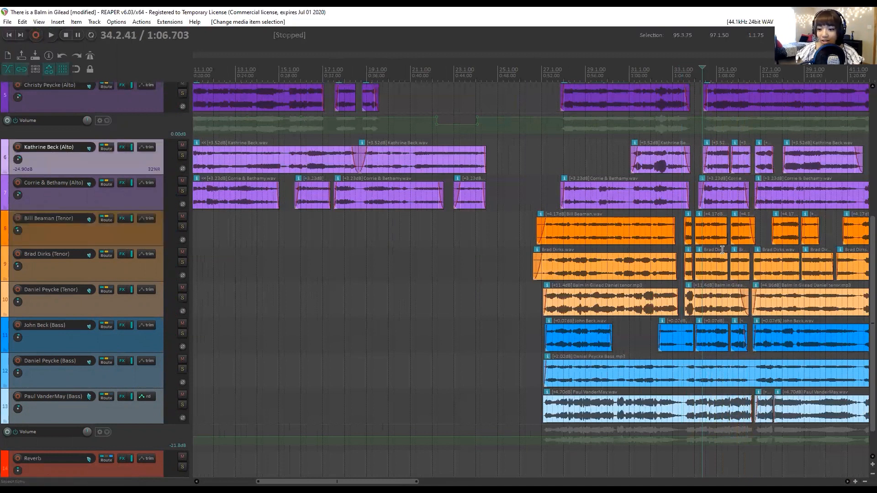
scroll(708, 297, up, 4)
scroll(654, 245, down, 3)
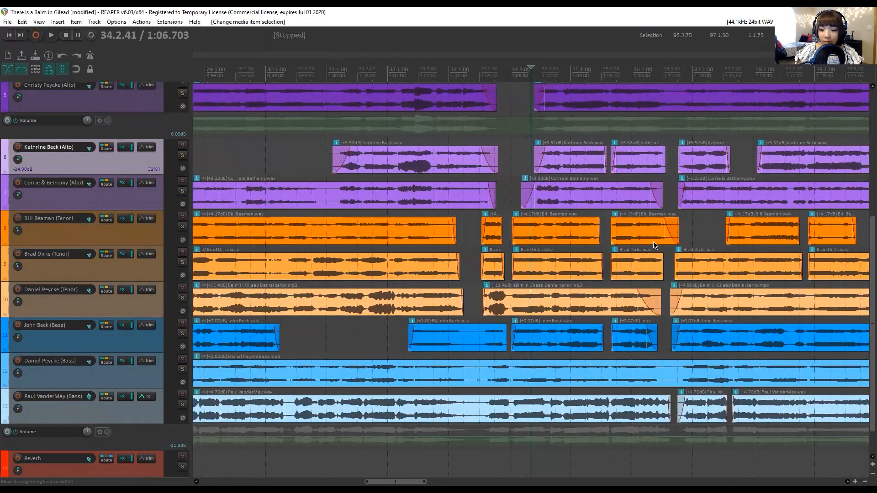
scroll(528, 200, up, 2)
scroll(528, 188, down, 2)
scroll(531, 150, up, 3)
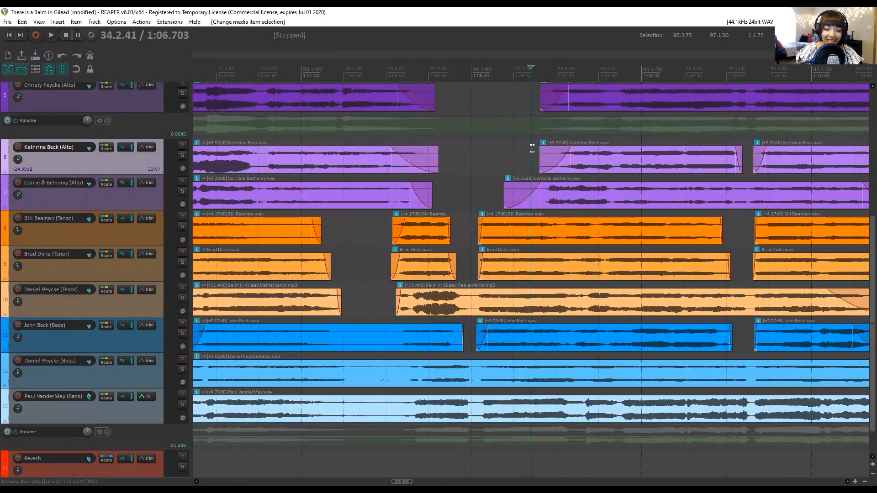
scroll(532, 148, down, 1)
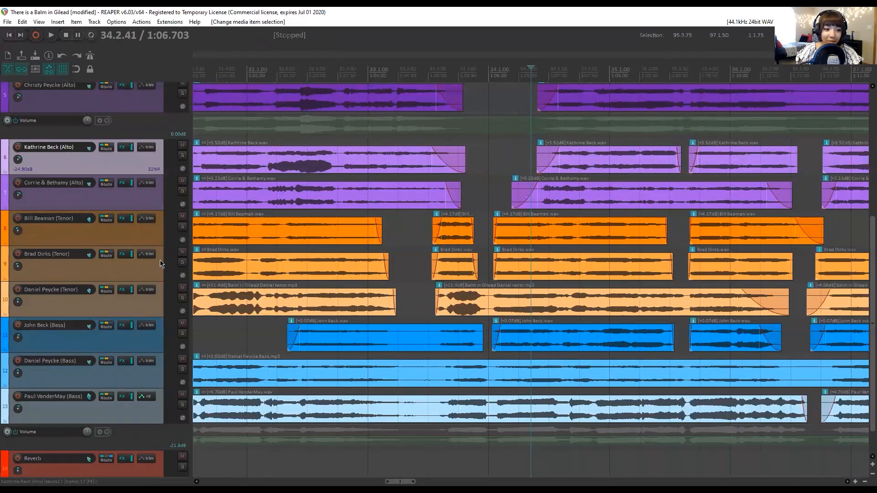
scroll(474, 220, up, 1)
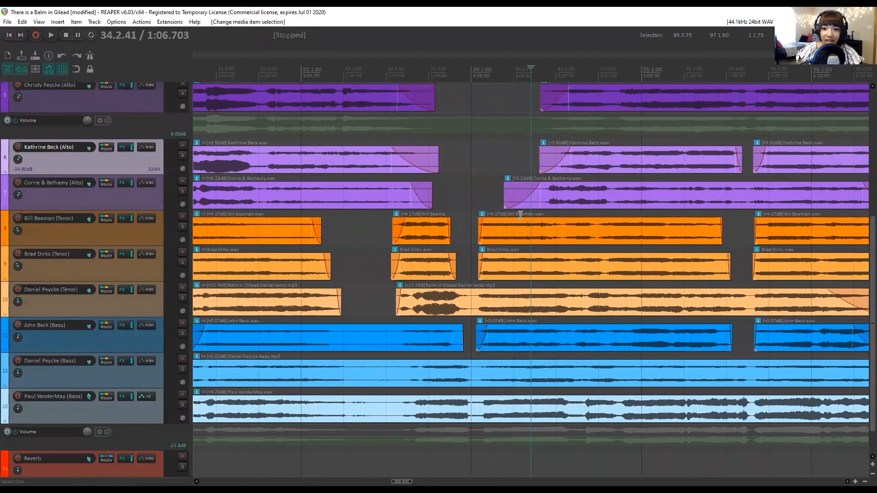
scroll(114, 167, up, 3)
scroll(115, 166, up, 2)
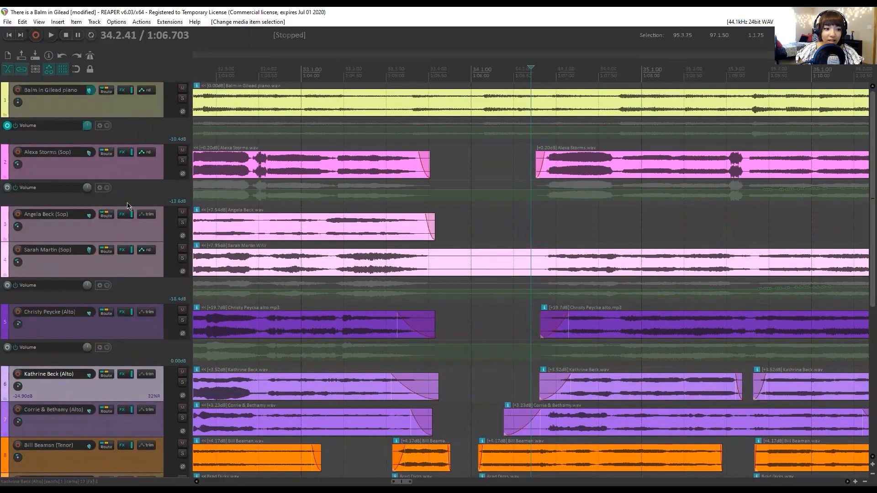
Solo the three soprano tracks and play their phrase from the edit cursor.
click(182, 160)
click(182, 222)
click(182, 258)
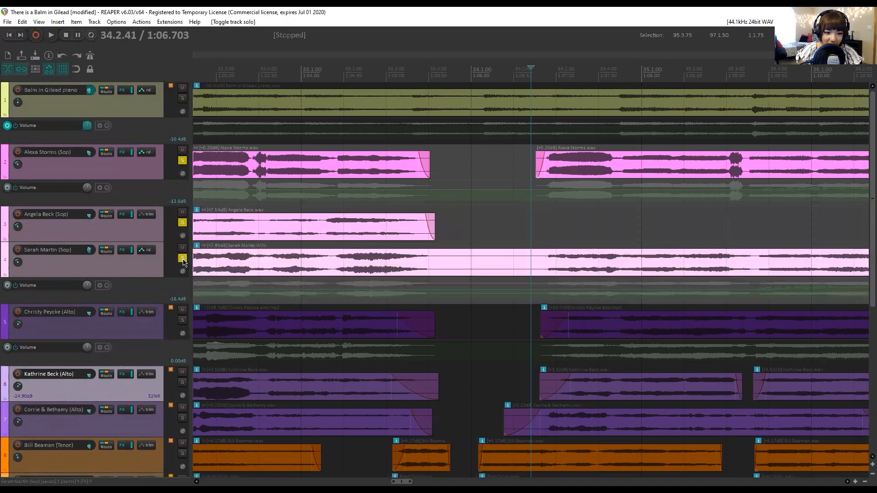
key(space)
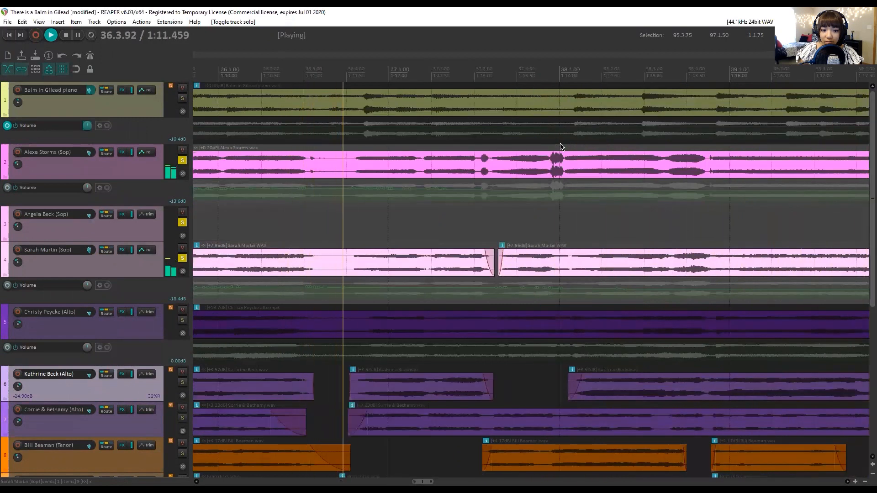
key(space)
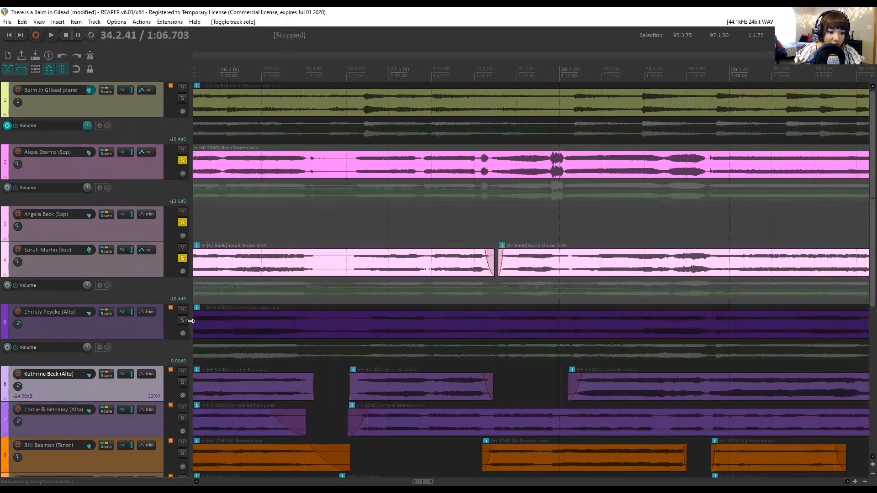
Add the three alto tracks to the solo and play the same phrase with the sopranos.
click(183, 321)
click(182, 383)
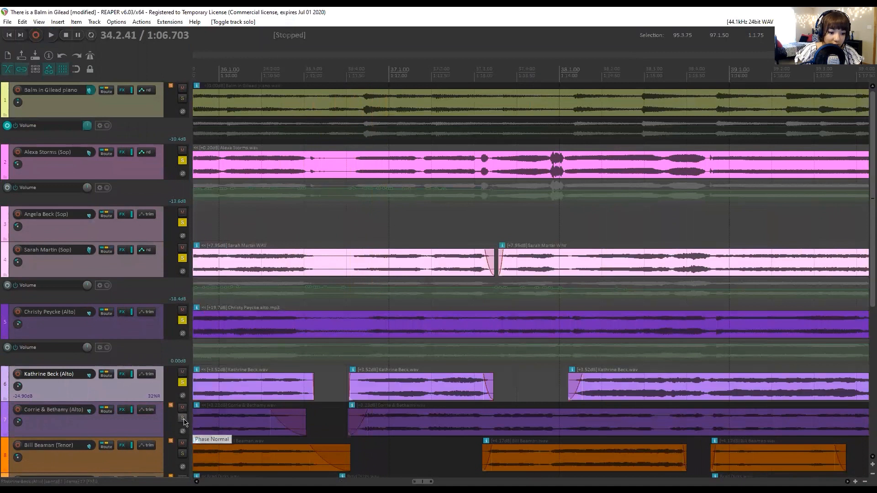
click(183, 418)
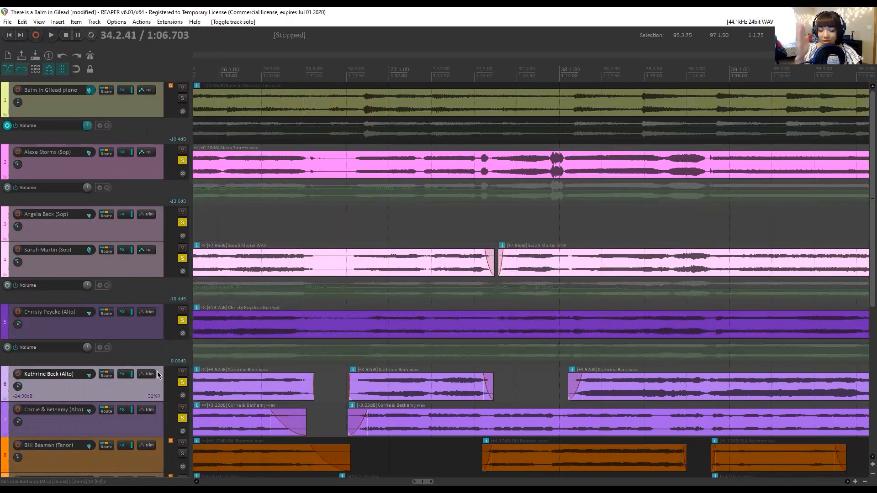
key(space)
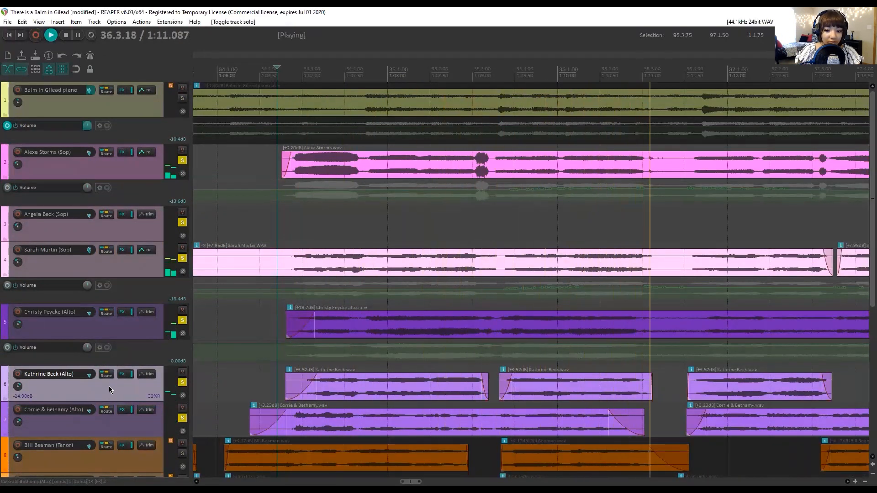
key(space)
Add the three tenor and three bass tracks to the solo and play all the voices from the edit cursor.
scroll(154, 379, down, 5)
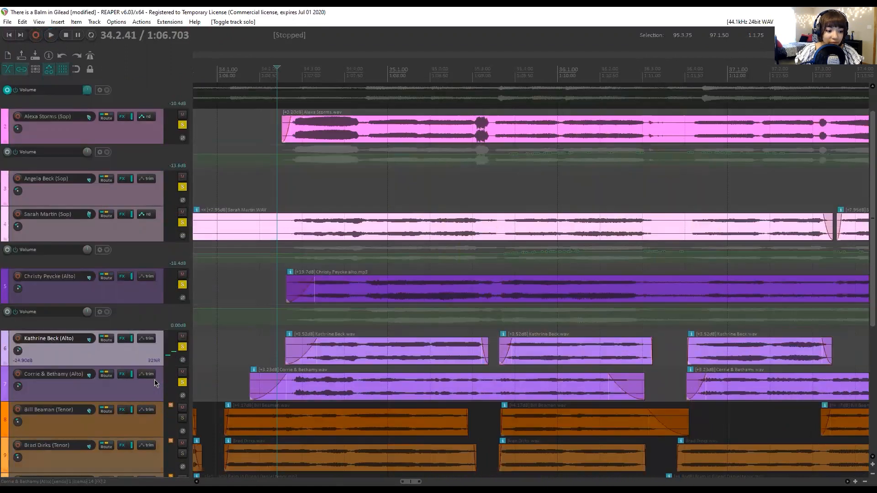
click(182, 240)
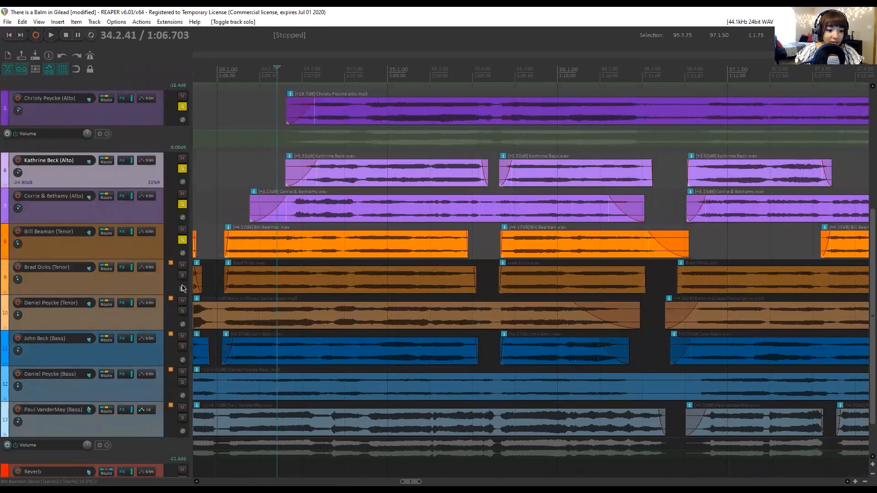
click(182, 276)
click(183, 311)
click(182, 346)
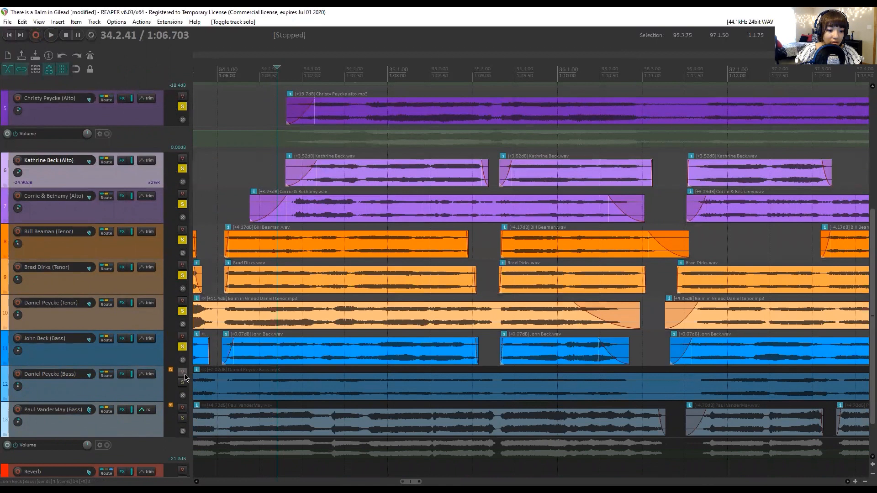
click(182, 382)
click(183, 417)
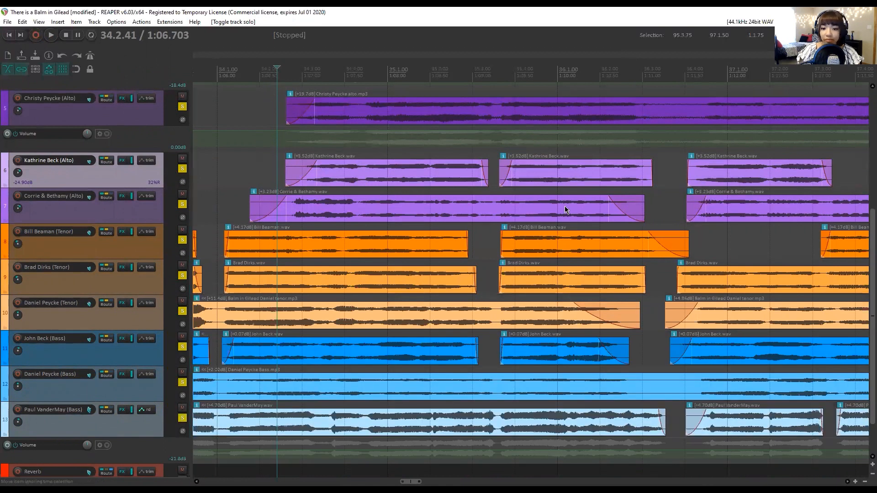
key(space)
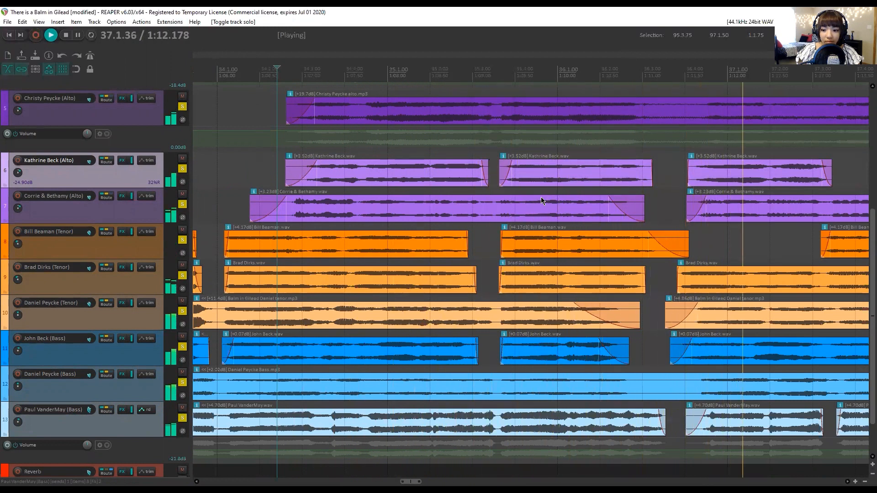
key(space)
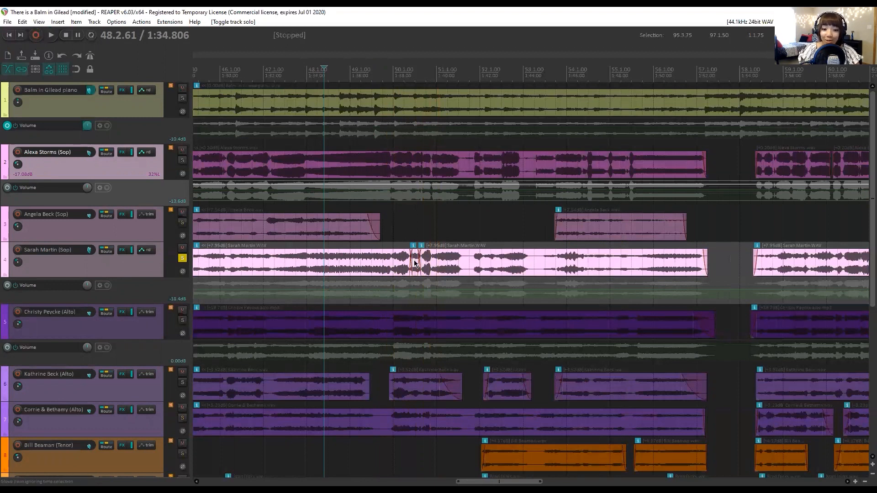
Solo all three soprano tracks and place the edit cursor at 49.3.07, ahead of the short splice in the third soprano track.
click(403, 228)
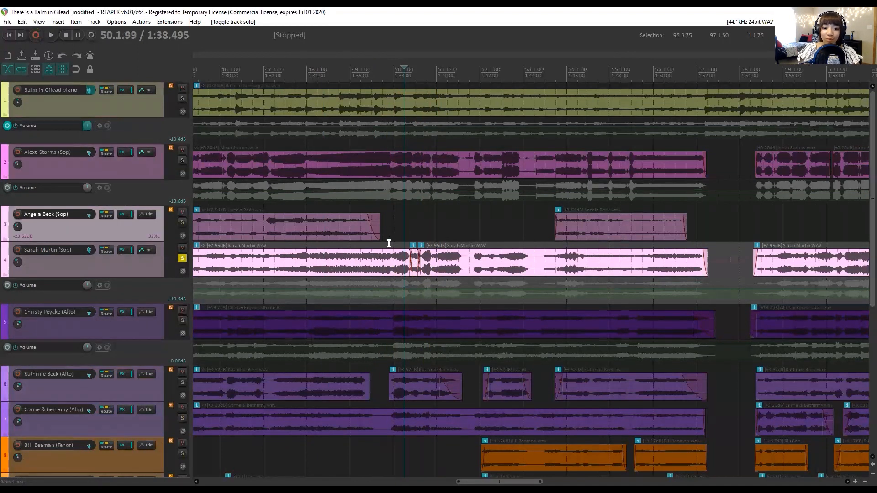
click(386, 79)
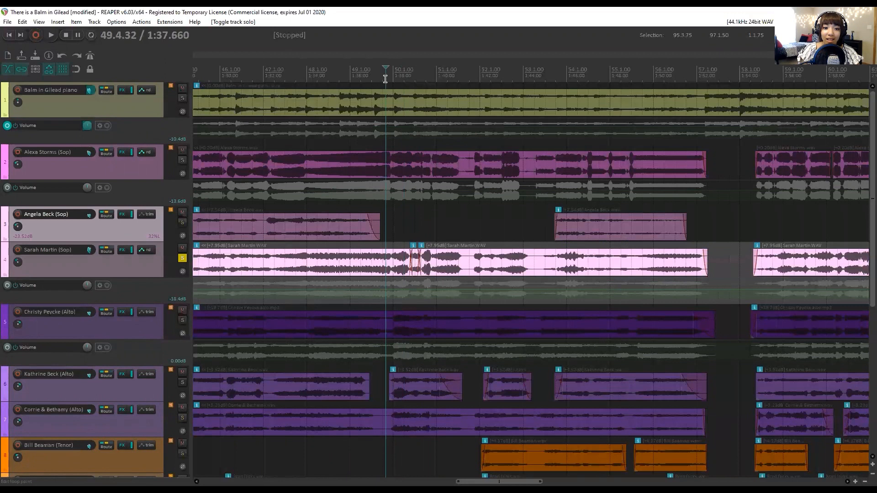
click(182, 161)
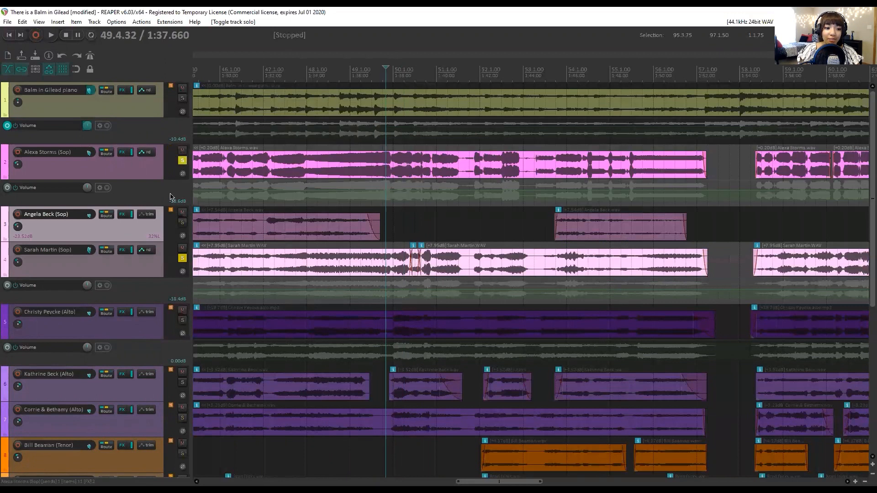
click(182, 222)
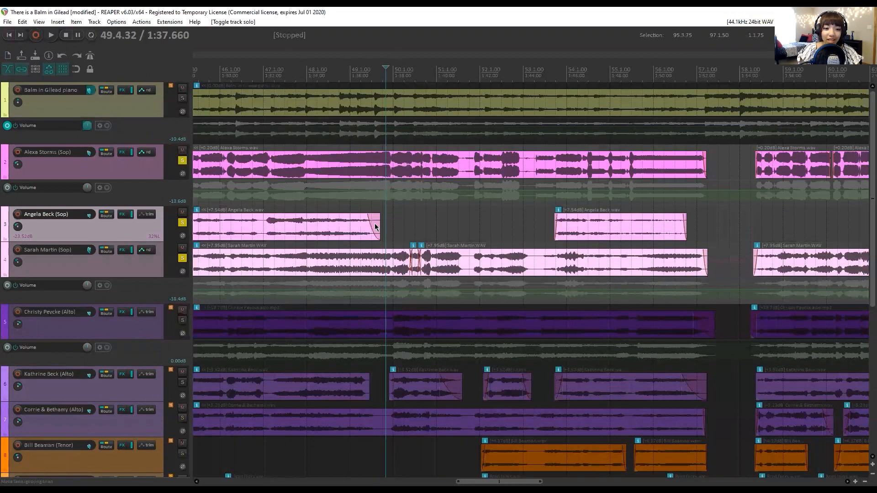
click(373, 68)
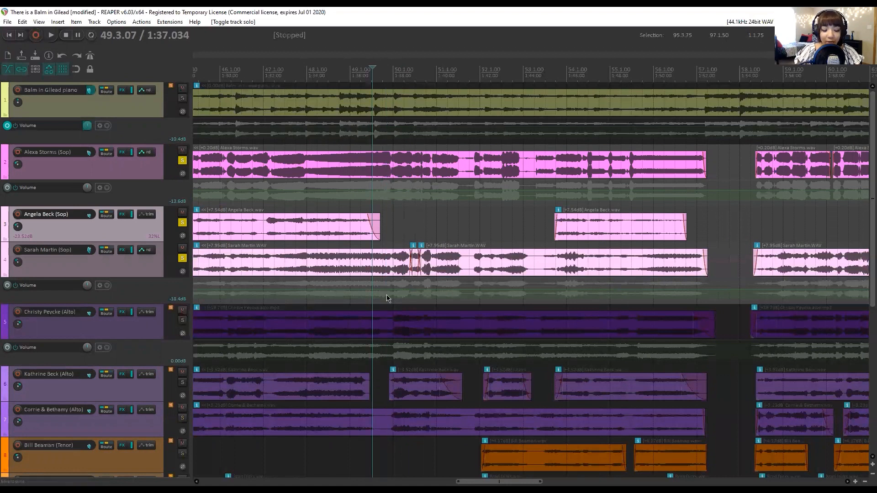
Play the soloed sopranos from 41.3.86, at the start of their earlier phrase.
drag(500, 482, 446, 481)
click(435, 66)
key(space)
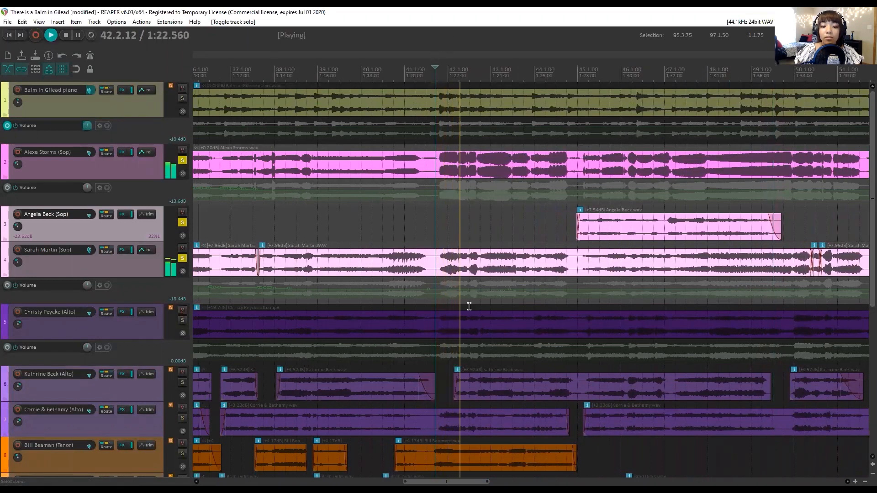
key(space)
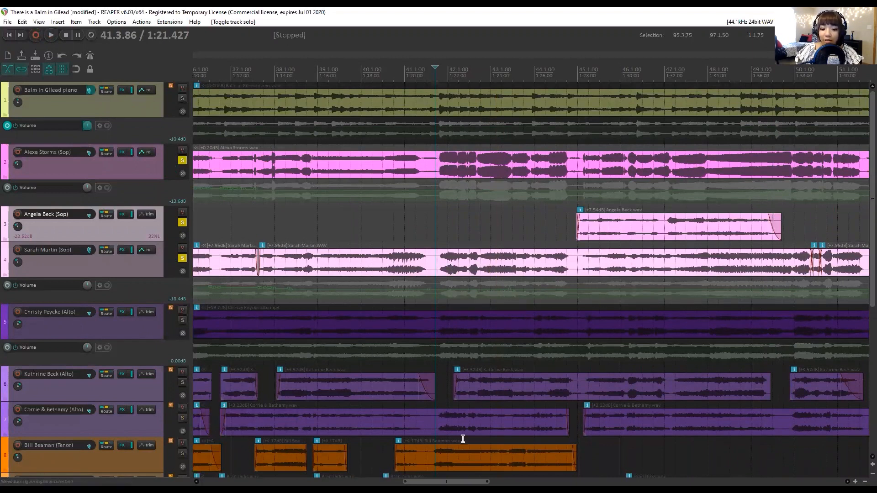
Solo only the third soprano track and play its spliced passage from 49.3.27.
drag(456, 481, 496, 481)
scroll(540, 264, down, 3)
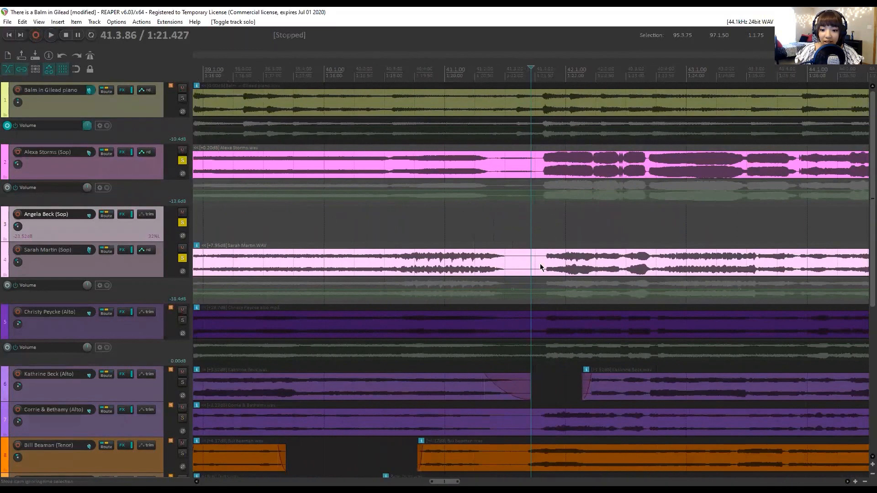
drag(434, 482, 511, 481)
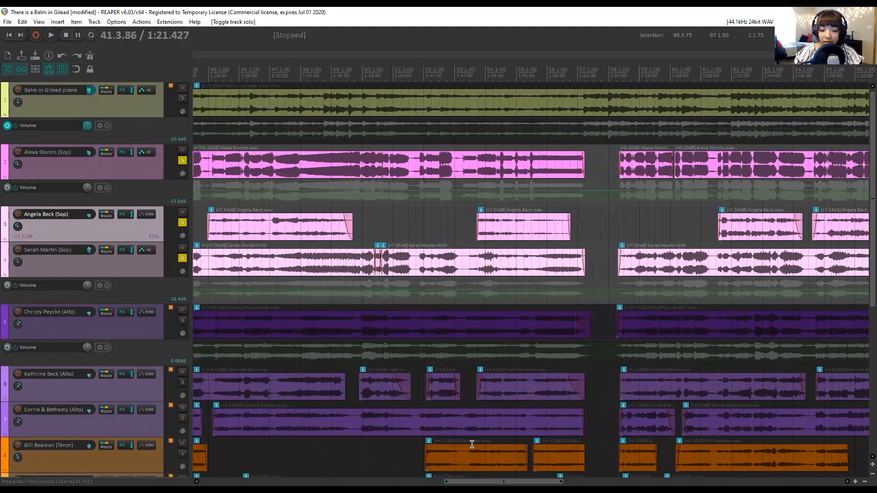
click(374, 268)
scroll(375, 268, up, 4)
scroll(377, 268, up, 3)
click(425, 72)
click(183, 160)
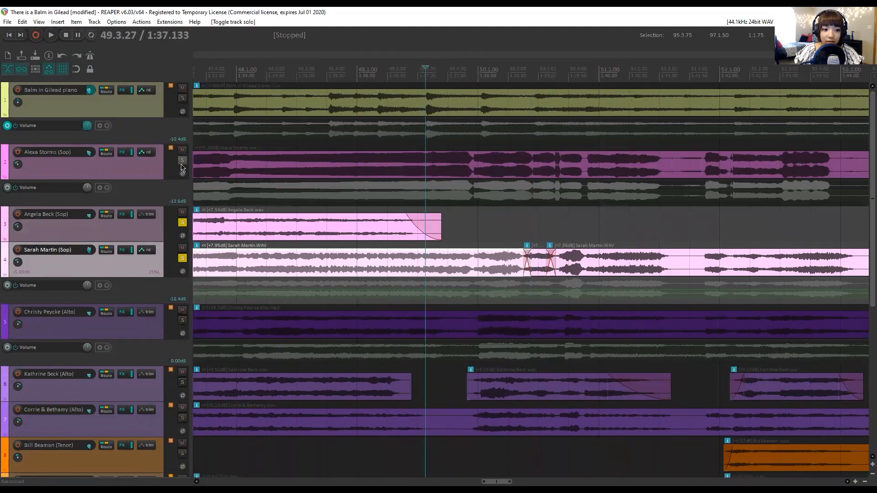
click(182, 223)
key(space)
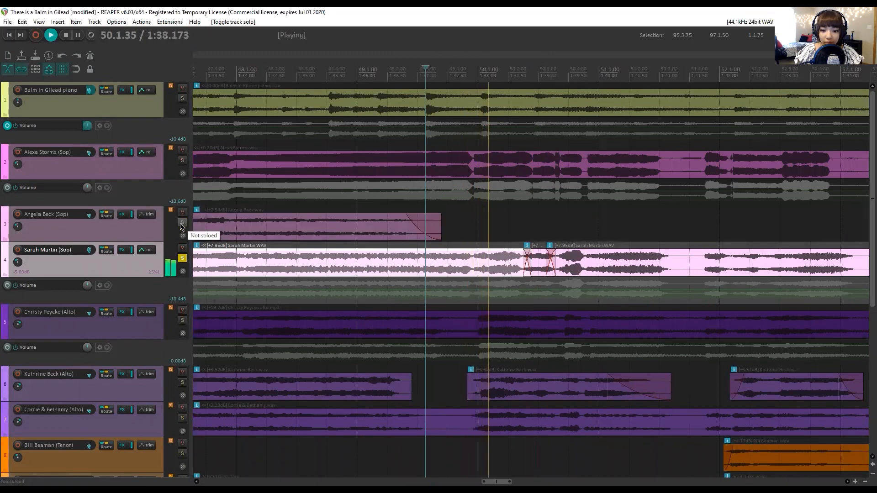
key(space)
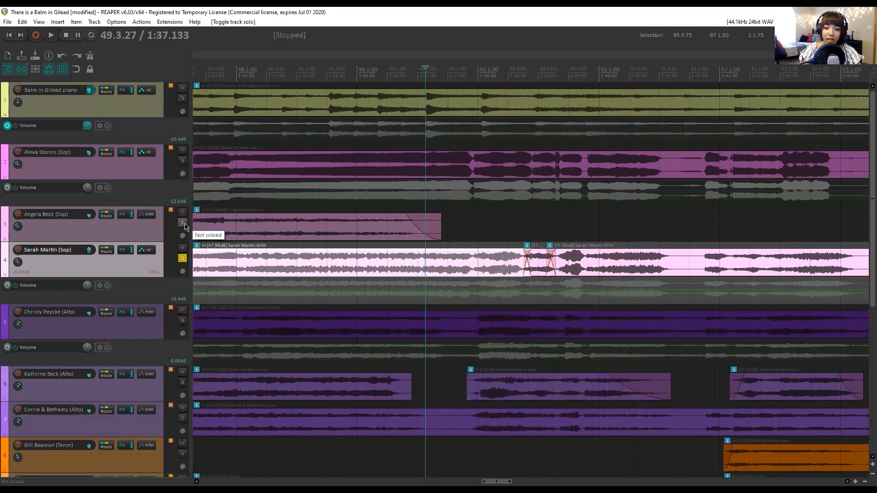
Clear the solo from all tracks and play the full mix of the spliced passage from 49.3.27.
click(182, 160)
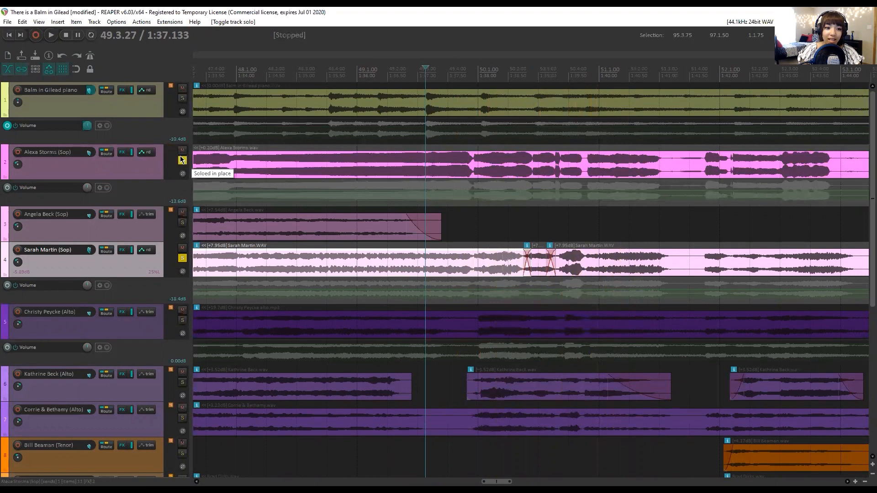
click(182, 99)
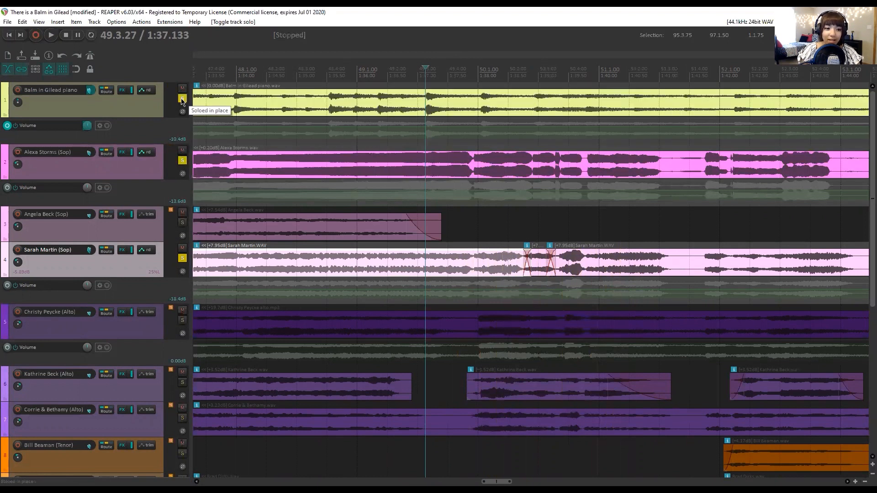
click(182, 99)
ctrl+click(182, 99)
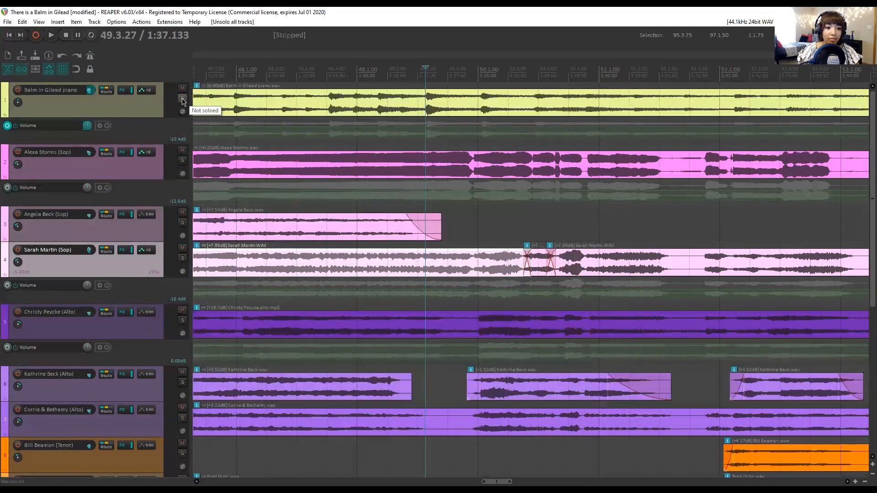
key(space)
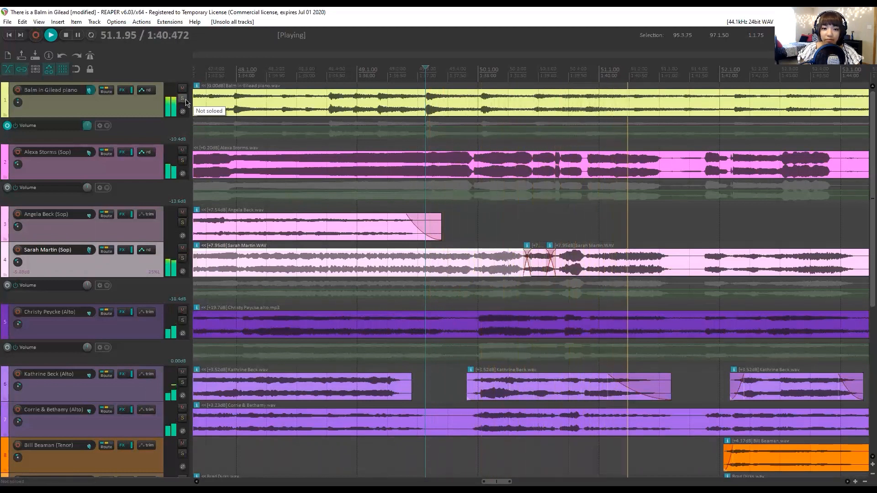
key(space)
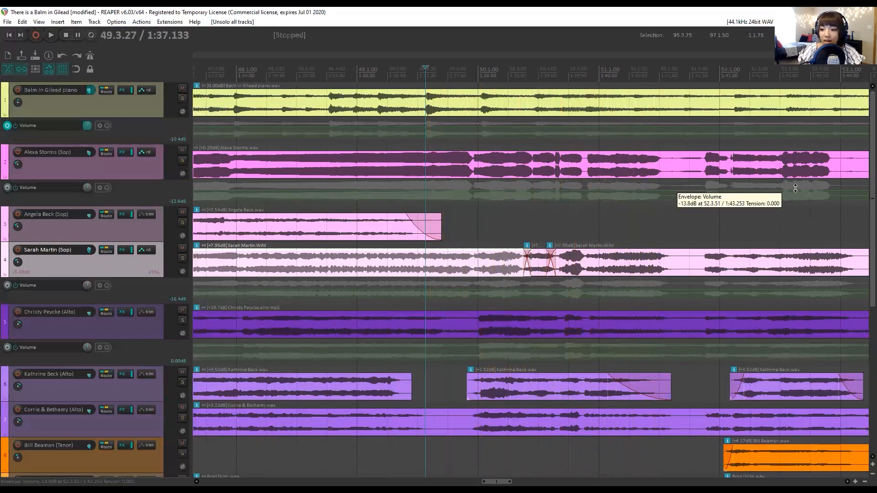
scroll(863, 184, down, 8)
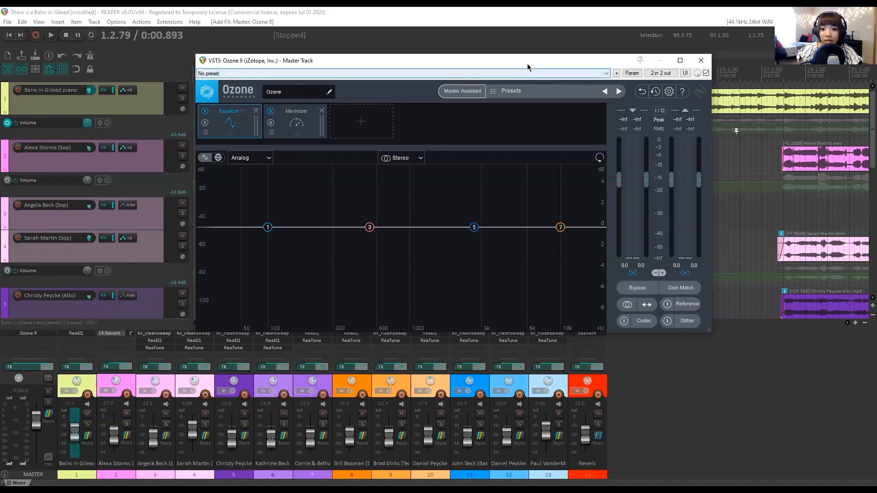
Open the preset manager of the master track's Ozone 9 plug-in and reposition both windows.
drag(526, 63, 527, 90)
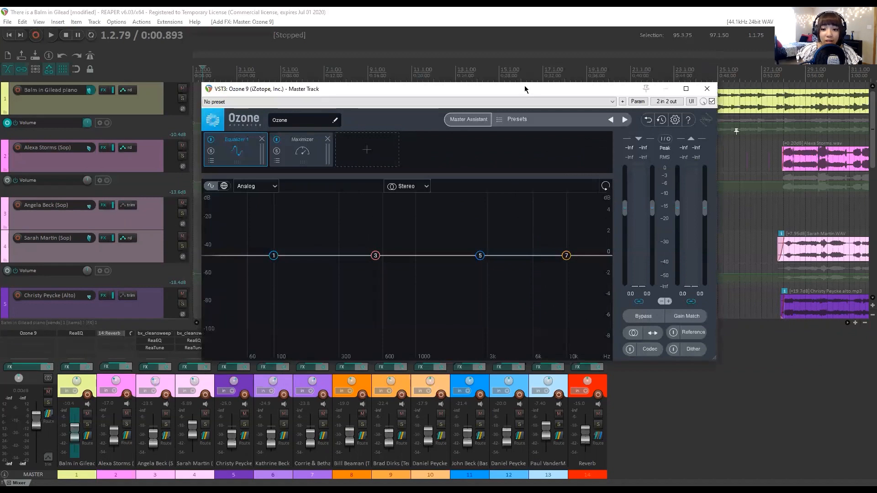
drag(524, 86, 511, 70)
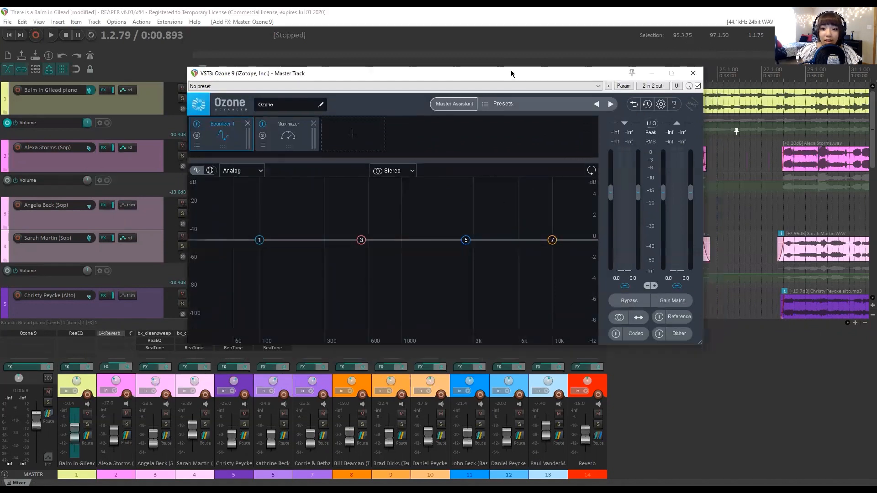
click(494, 106)
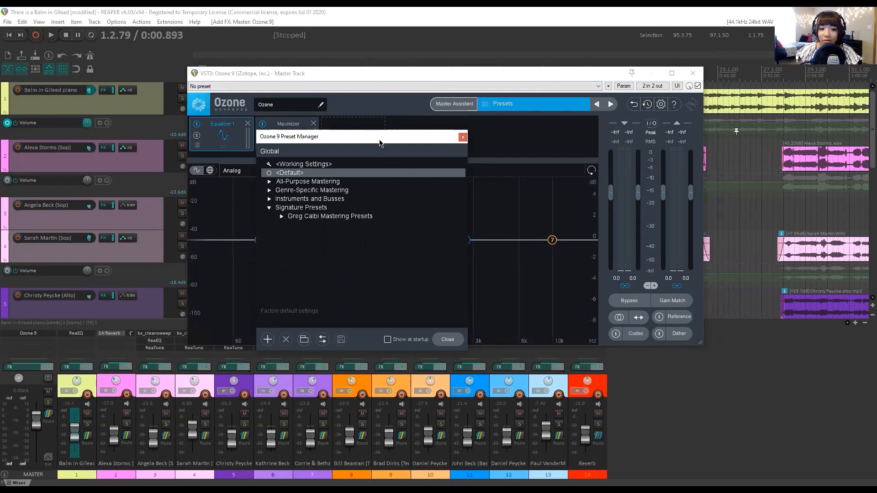
drag(387, 132, 413, 109)
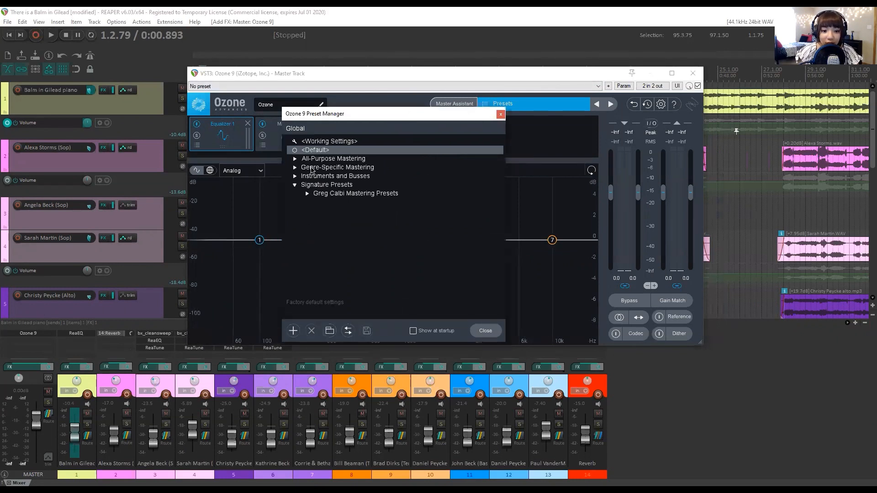
Load the Gentle Exciting preset from All-Purpose Mastering into Ozone 9 and close the preset manager.
click(295, 159)
scroll(411, 210, down, 10)
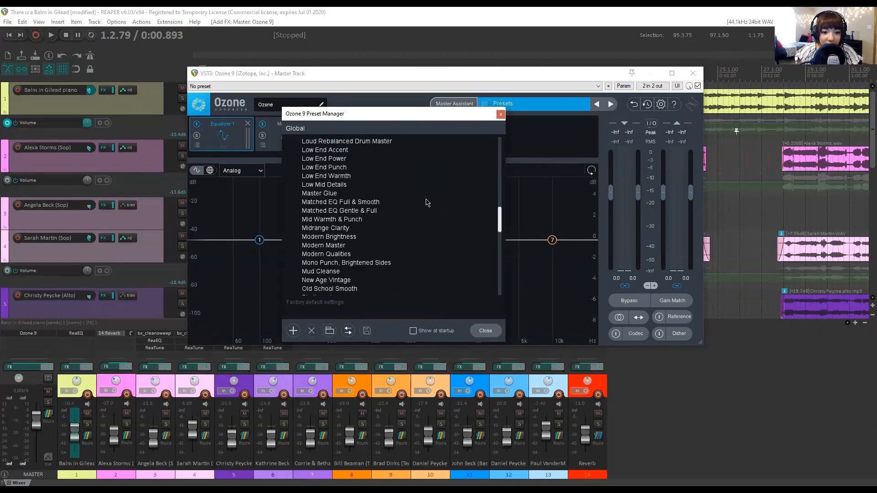
scroll(430, 214, up, 1)
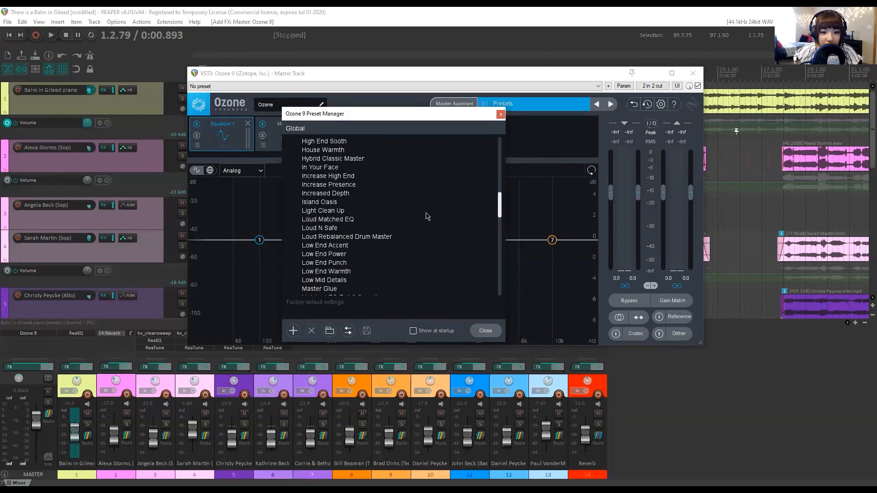
scroll(379, 193, up, 2)
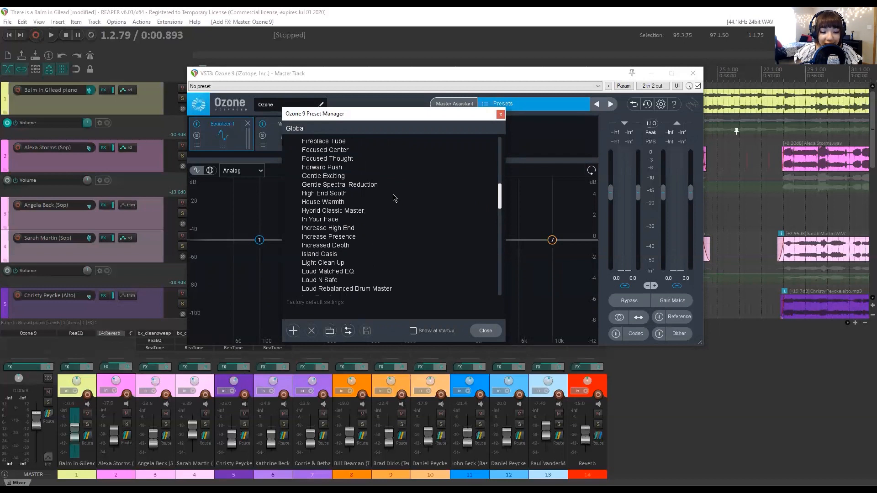
scroll(395, 198, up, 1)
click(319, 195)
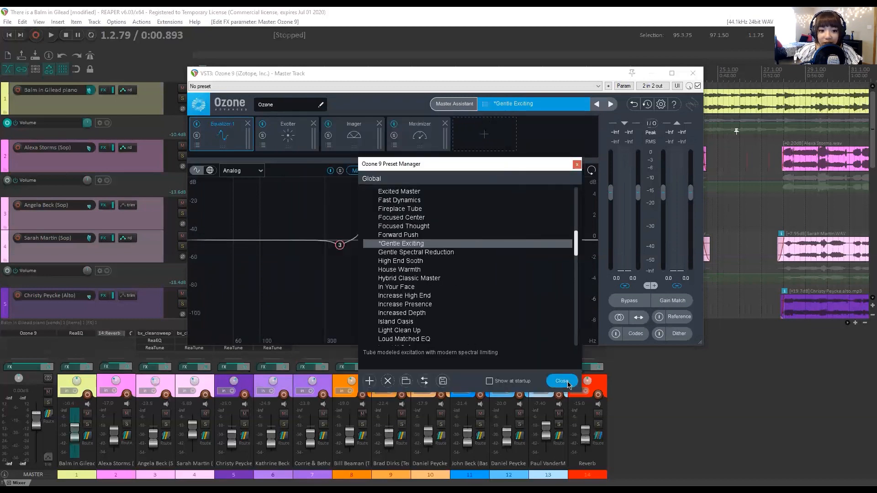
click(561, 381)
Play the mix from the first soprano entry through the Ozone 9 master chain, moving the plug-in window clear of the timeline.
drag(460, 73, 479, 204)
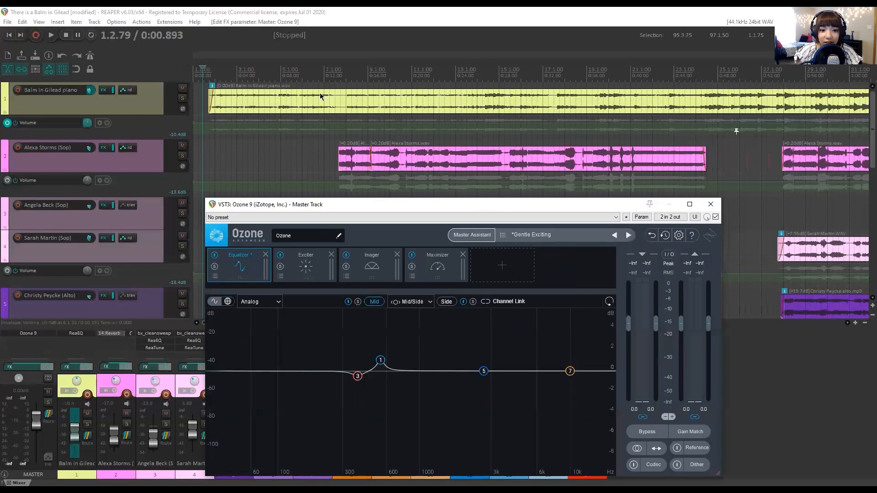
click(340, 74)
key(space)
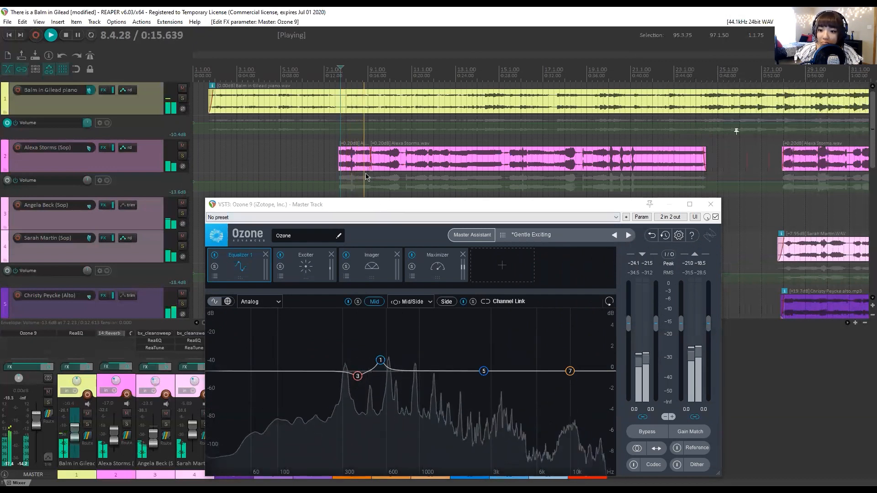
drag(379, 208, 348, 144)
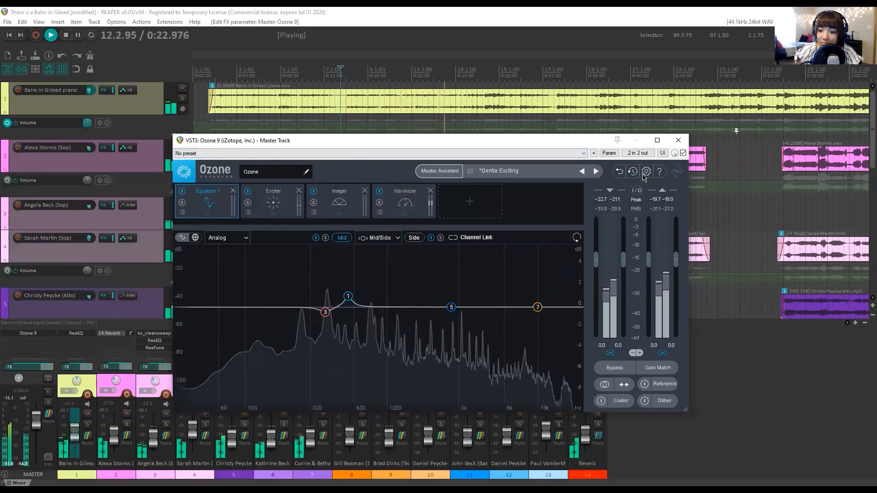
Compare the playing mix with Ozone 9 bypassed and re-enabled on the master track, and stop playback.
click(683, 153)
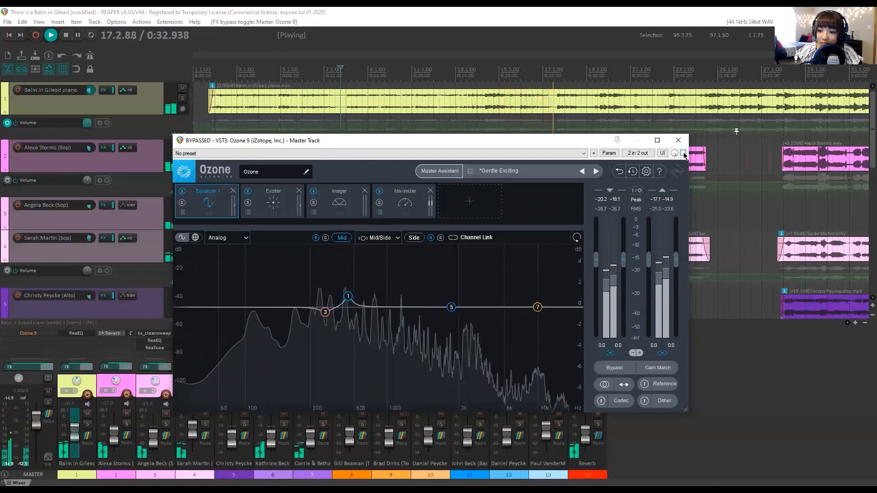
click(683, 153)
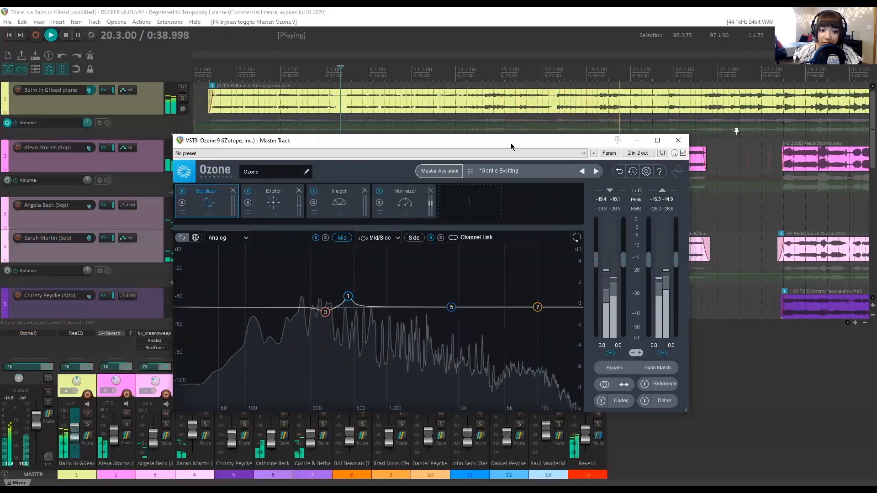
drag(509, 144, 508, 133)
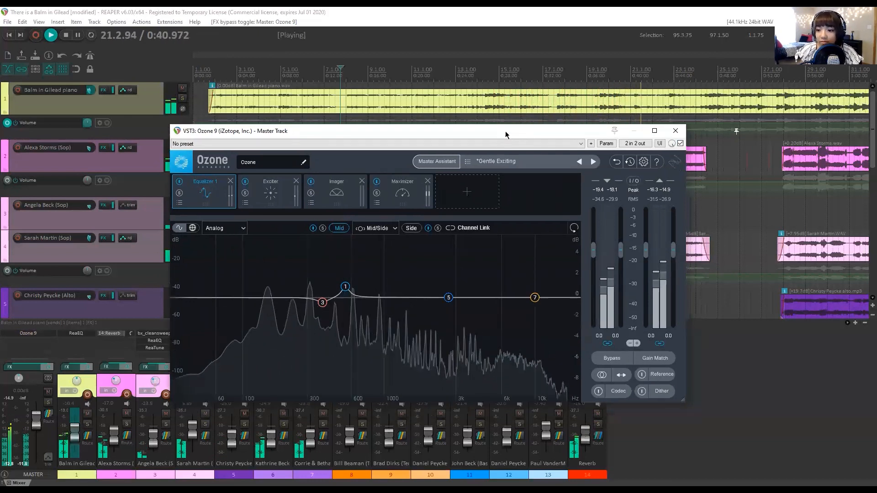
key(space)
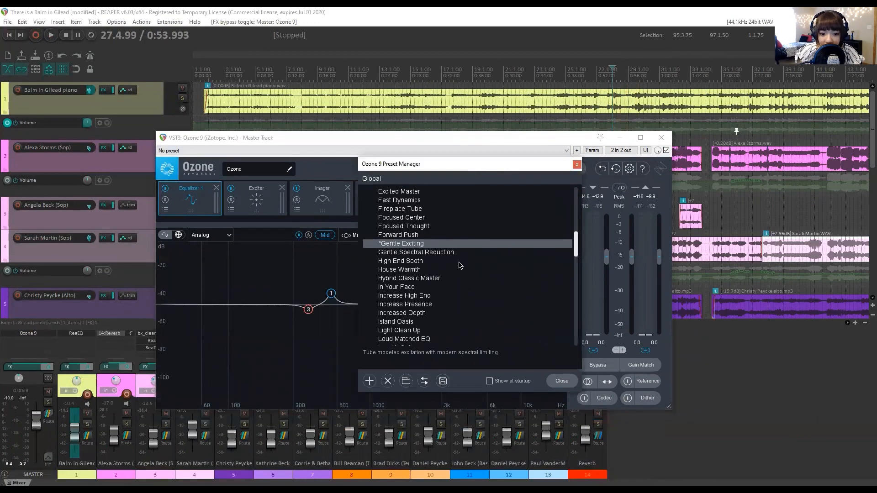
Load the Vocal Richness preset into Ozone 9 and play the mix, spacing the plug-in and preset manager windows apart.
scroll(459, 265, up, 4)
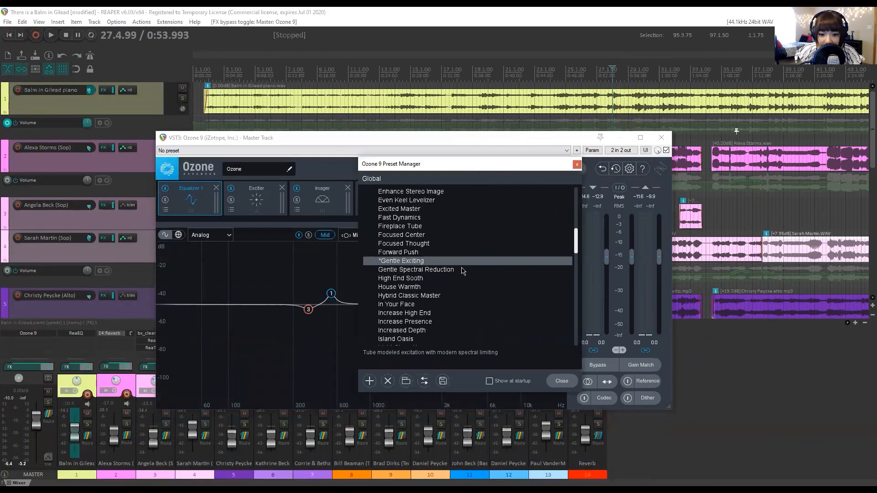
scroll(469, 269, up, 1)
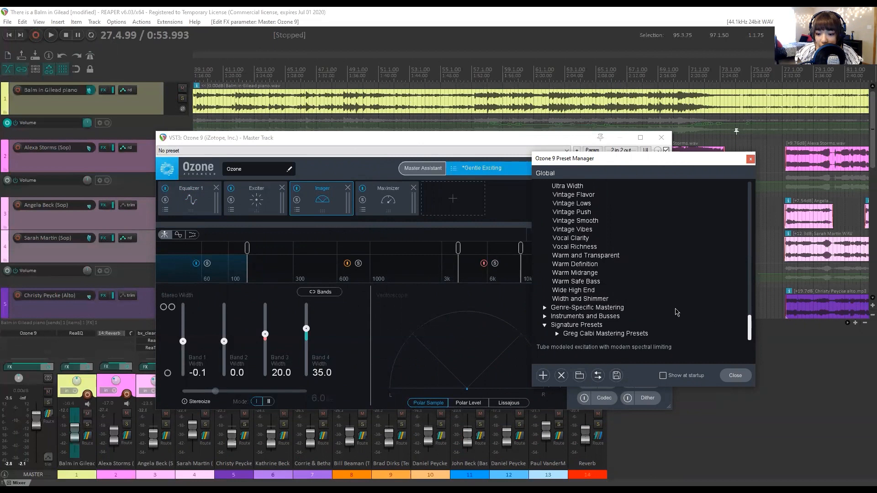
click(575, 247)
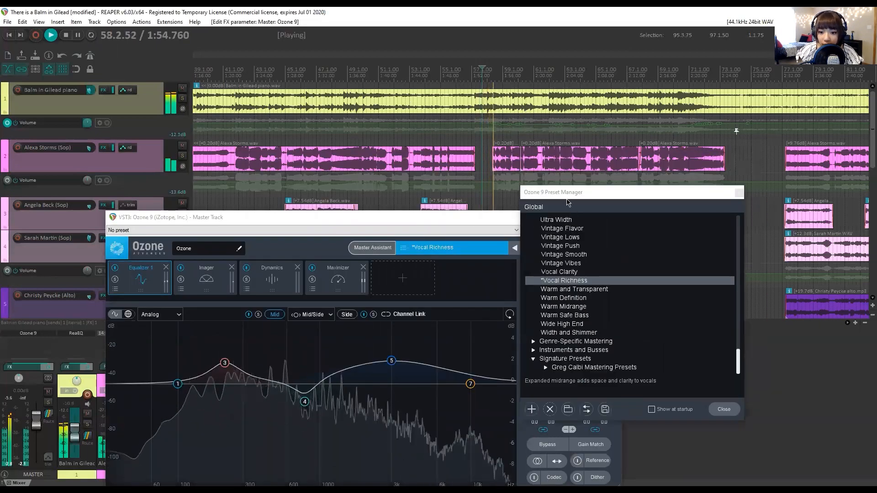
drag(463, 215, 473, 114)
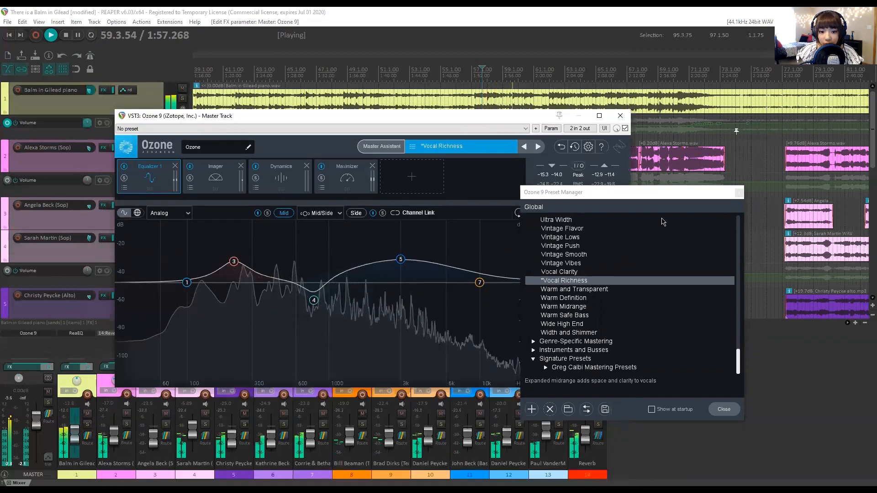
drag(597, 192, 661, 184)
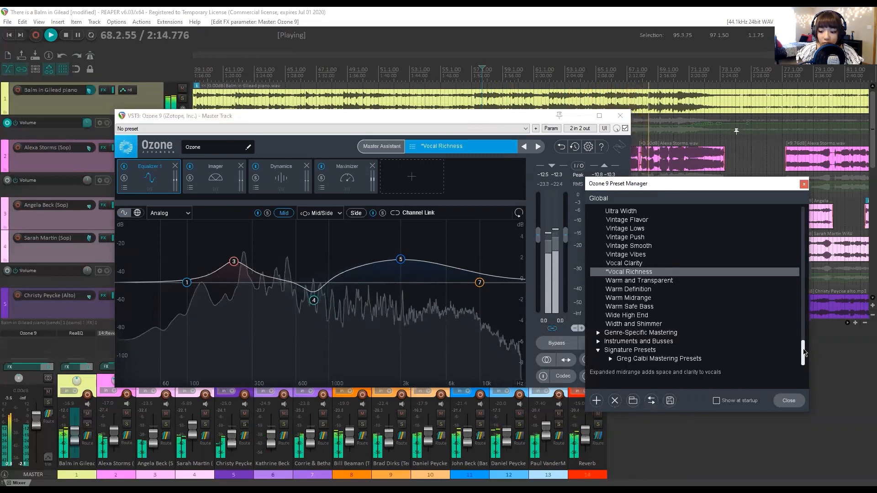
Close the preset manager and show the stereo width bands of Ozone 9's Imager module during playback.
drag(805, 352, 808, 261)
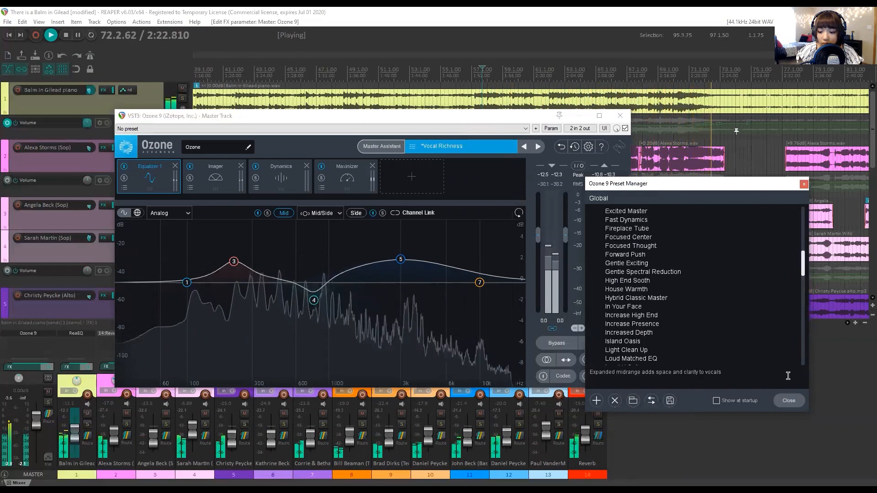
click(789, 401)
click(213, 185)
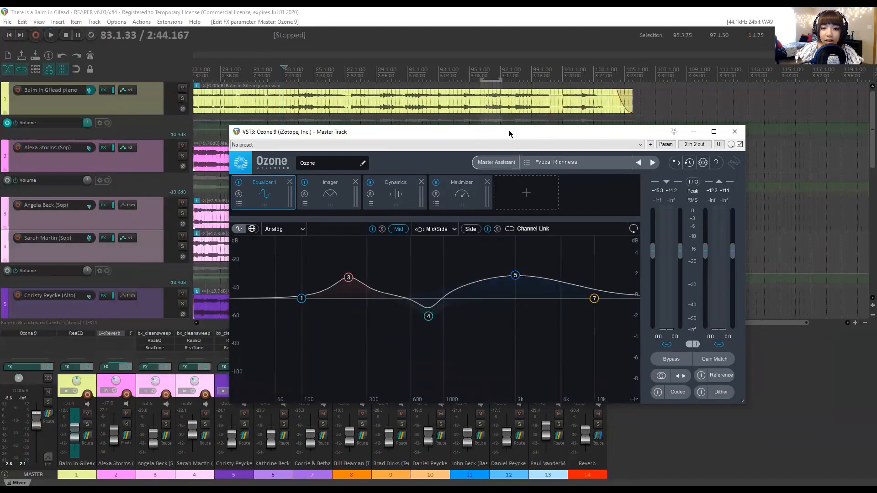
drag(510, 133, 452, 115)
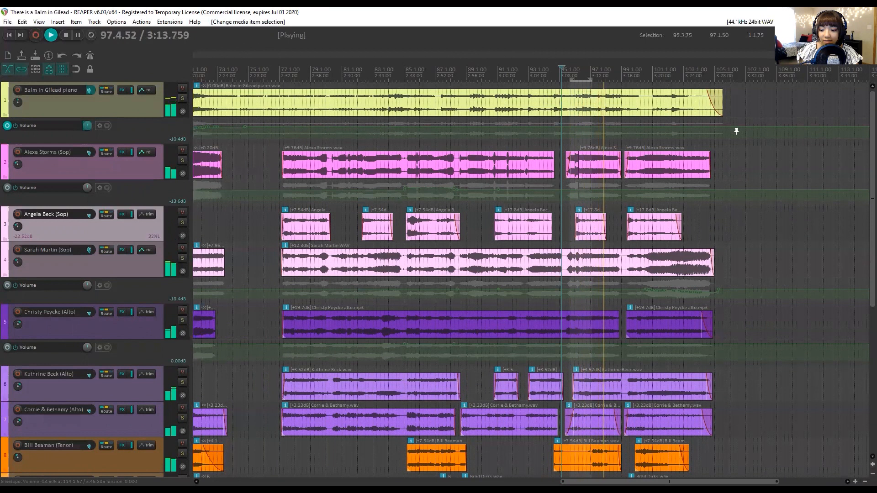
Play the last verse of the full mix through to the ending, keeping the final clips of all voice parts in view.
scroll(767, 382, right, 4)
scroll(681, 359, left, 1)
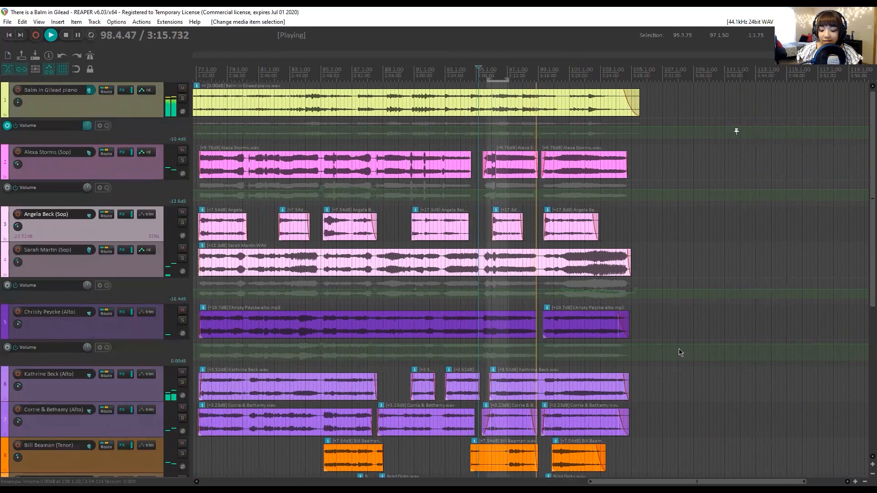
scroll(680, 354, right, 1)
scroll(680, 352, right, 2)
scroll(679, 352, down, 1)
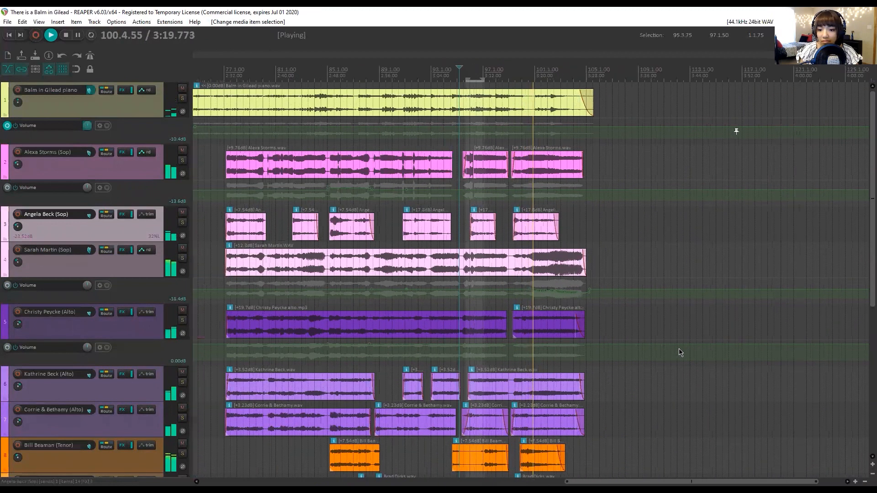